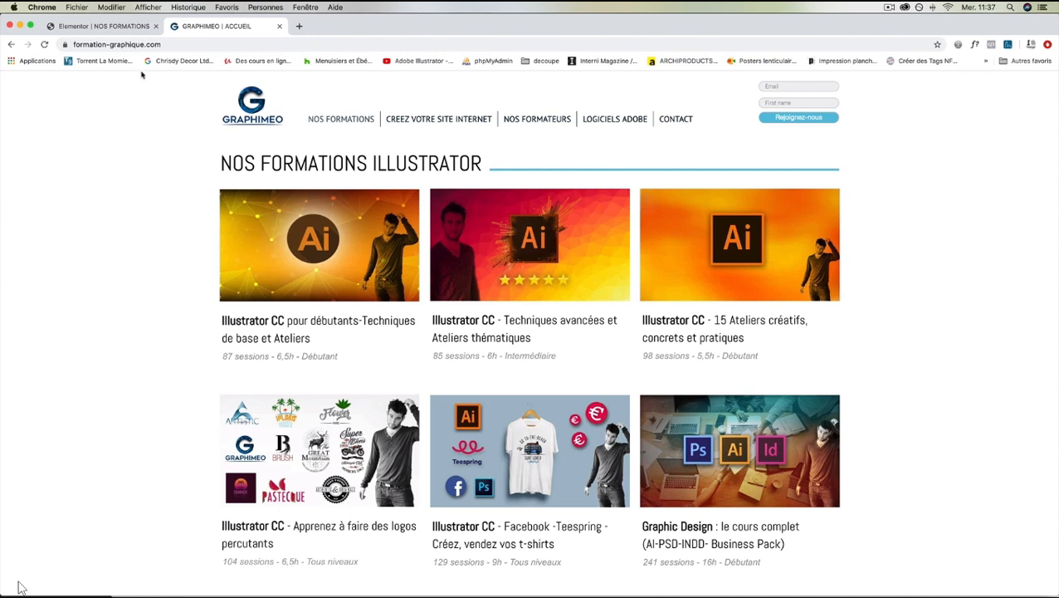
Switch to the Elementor editor of the NOS FORMATIONS page and add a two-column inner section to the empty area
left_click(106, 26)
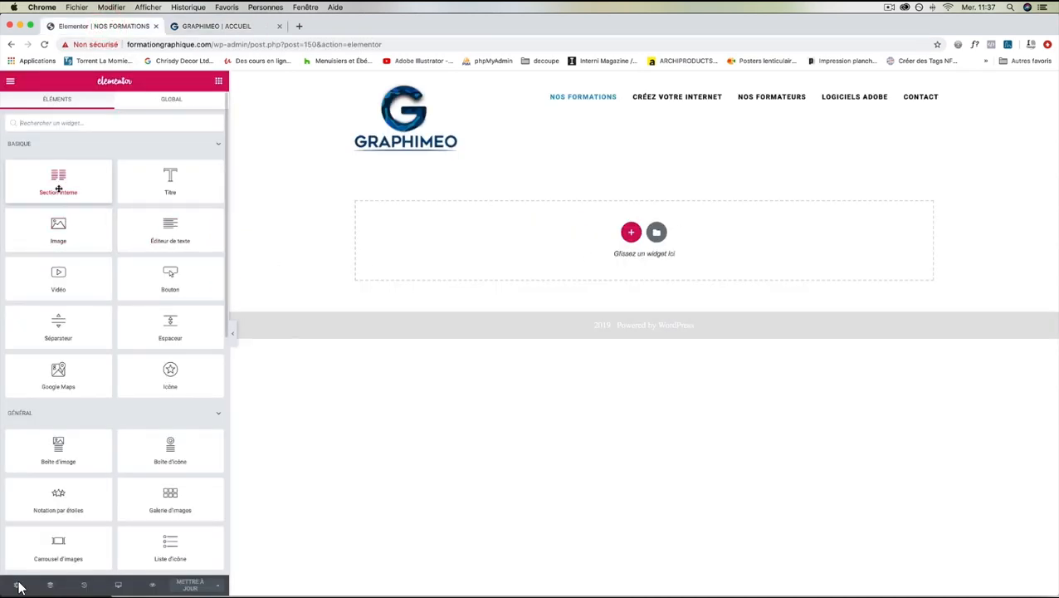
scroll(57, 182, "down", 1)
left_click_drag(59, 164, 494, 237)
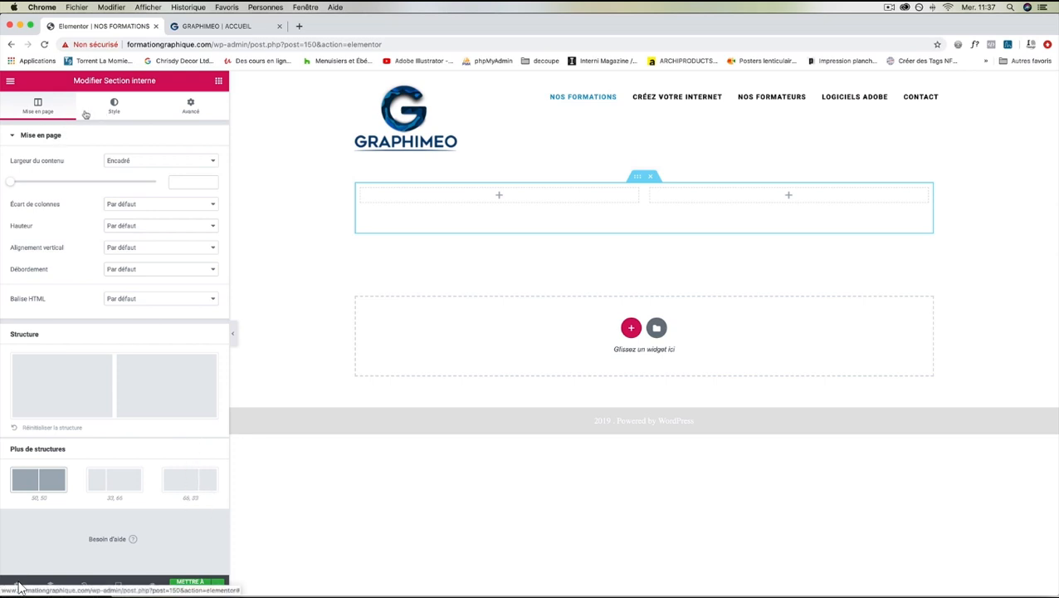
Add a Titre widget to the inner section's first column and set its text to "NOS FORMATIONS ILLUSTRATOR"
left_click(426, 197)
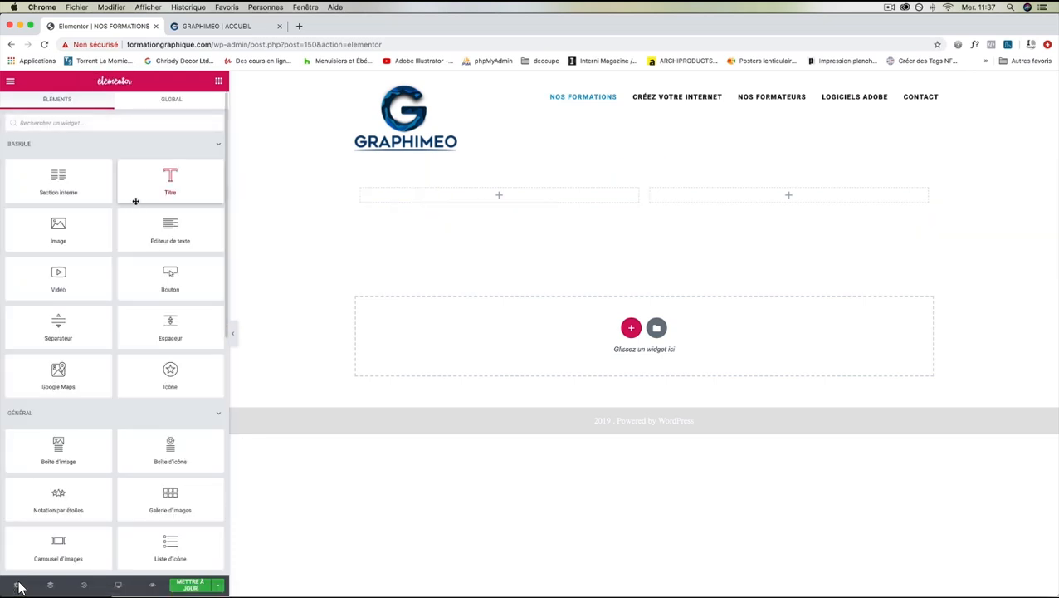
left_click_drag(184, 189, 354, 193)
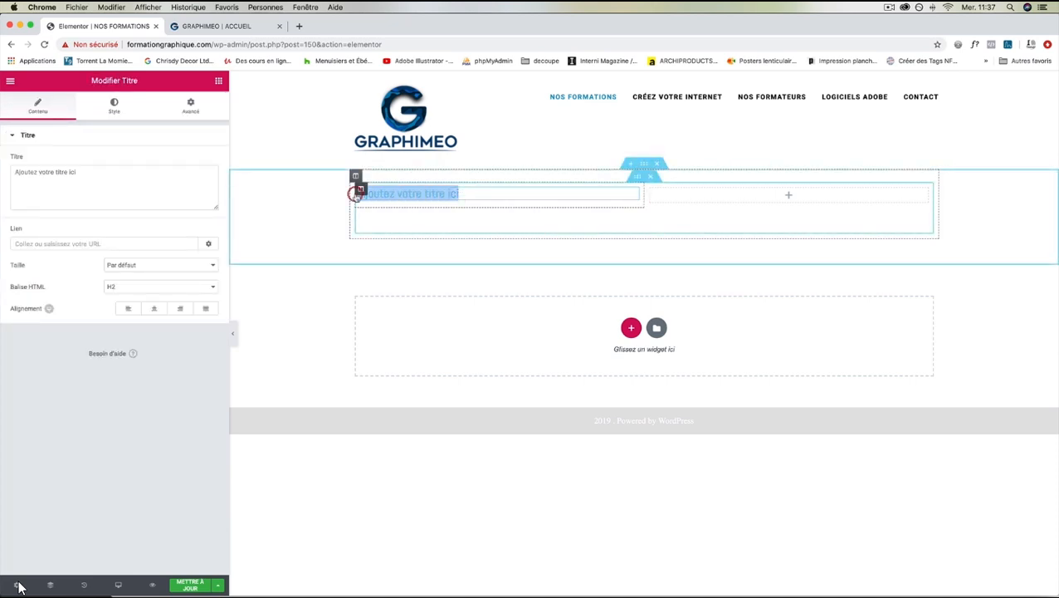
key("shift")
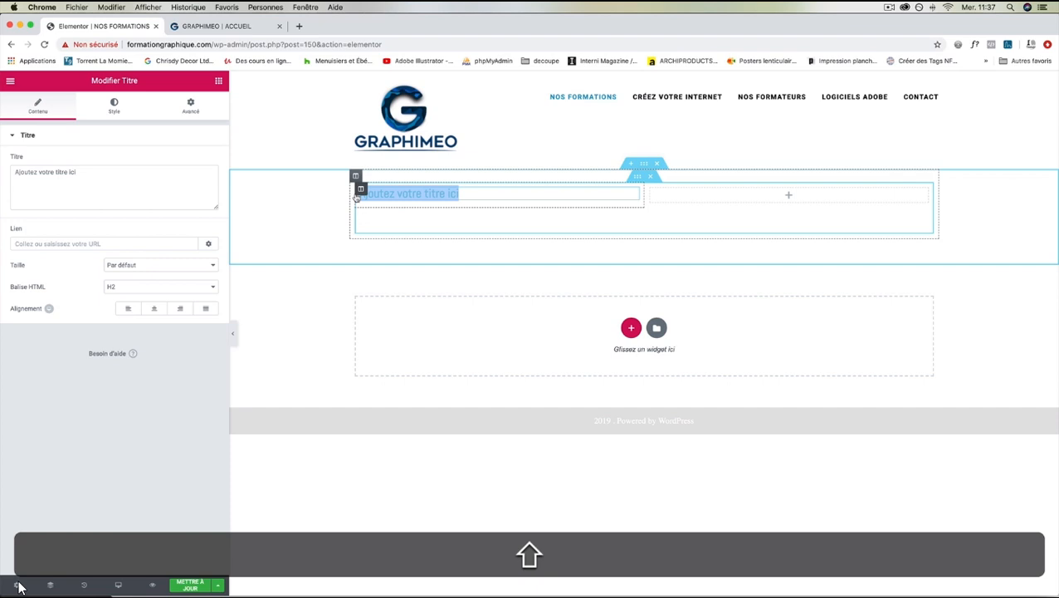
left_click_drag(441, 196, 361, 190)
type("NOS")
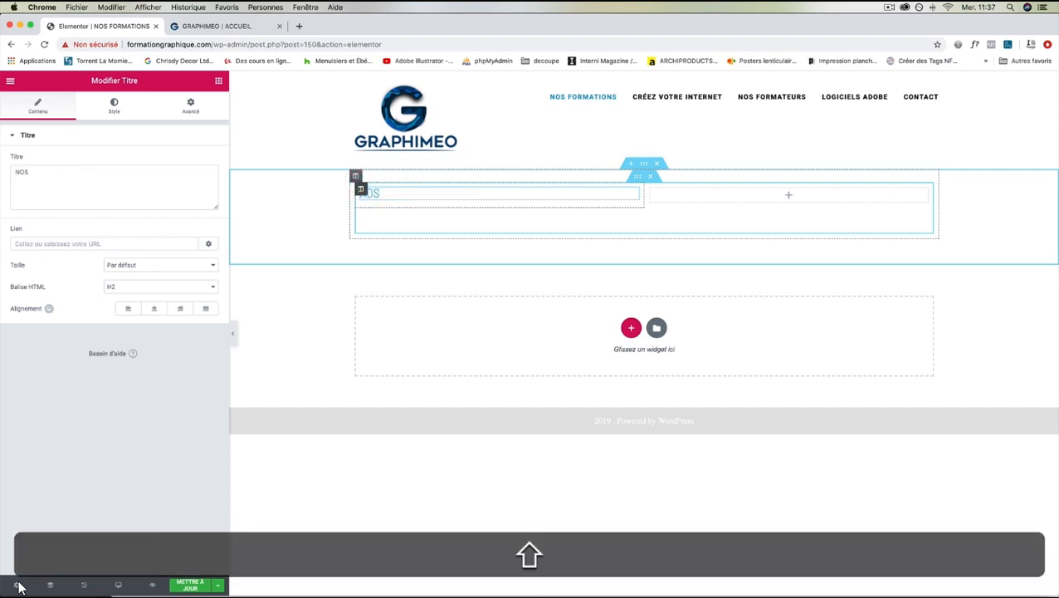
type(" FORMATIONS ILLU")
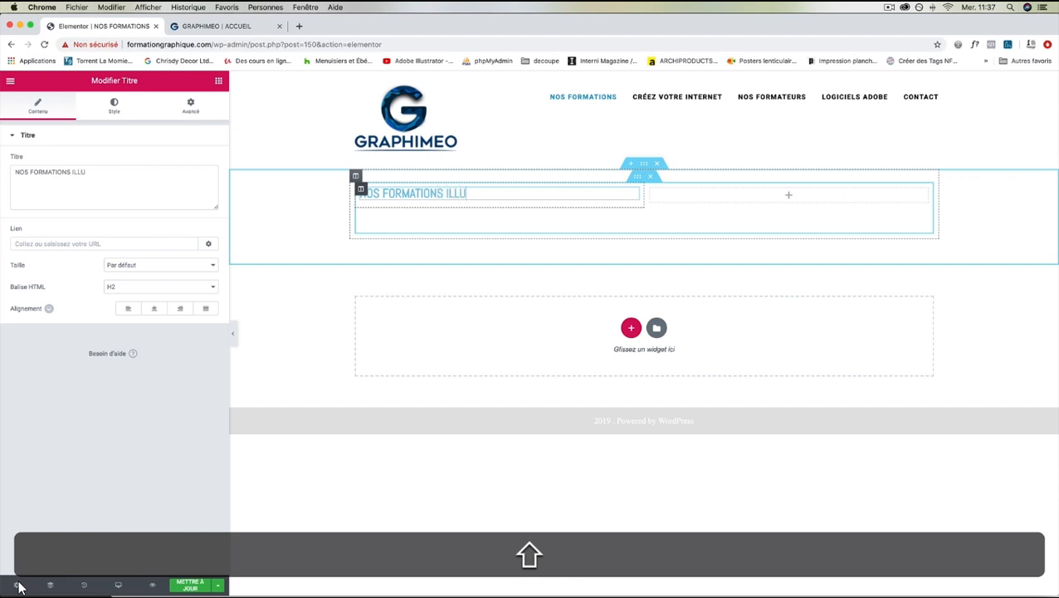
type("STRATOR")
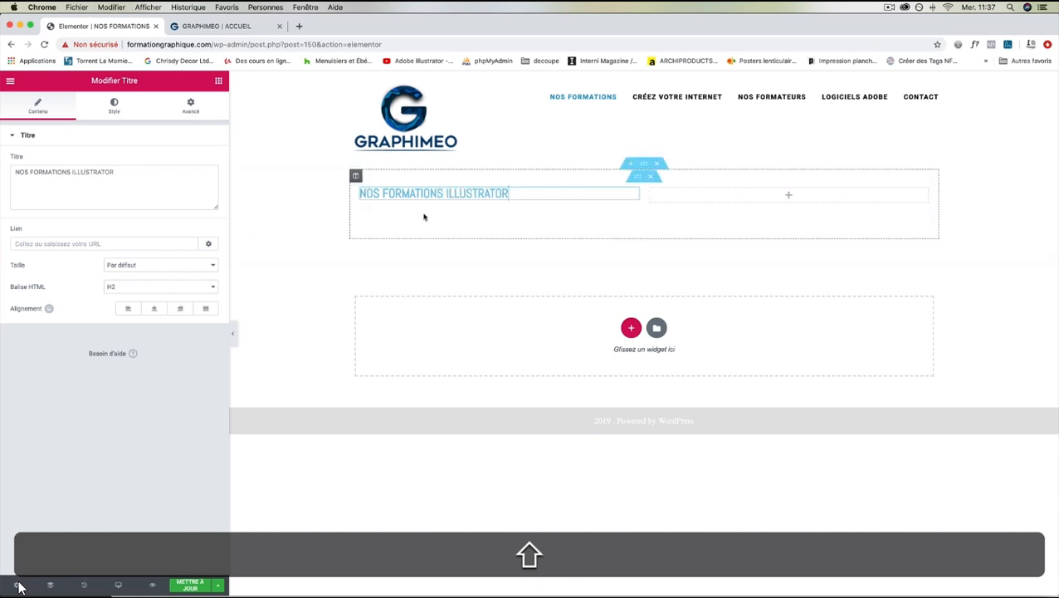
Set the text colour of the NOS FORMATIONS ILLUSTRATOR title to black (#000000)
left_click_drag(526, 193, 336, 181)
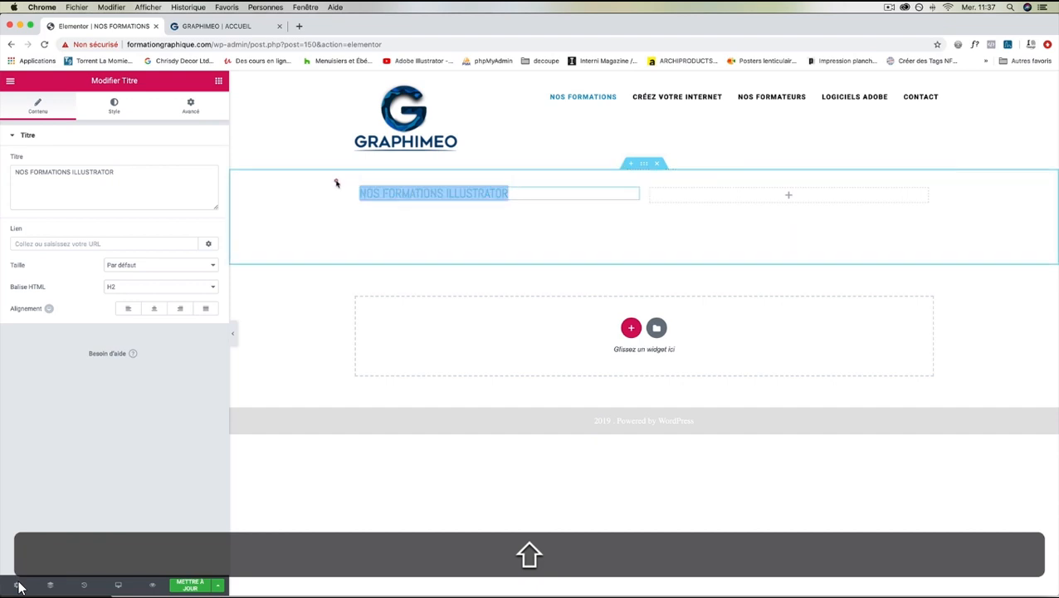
left_click(113, 105)
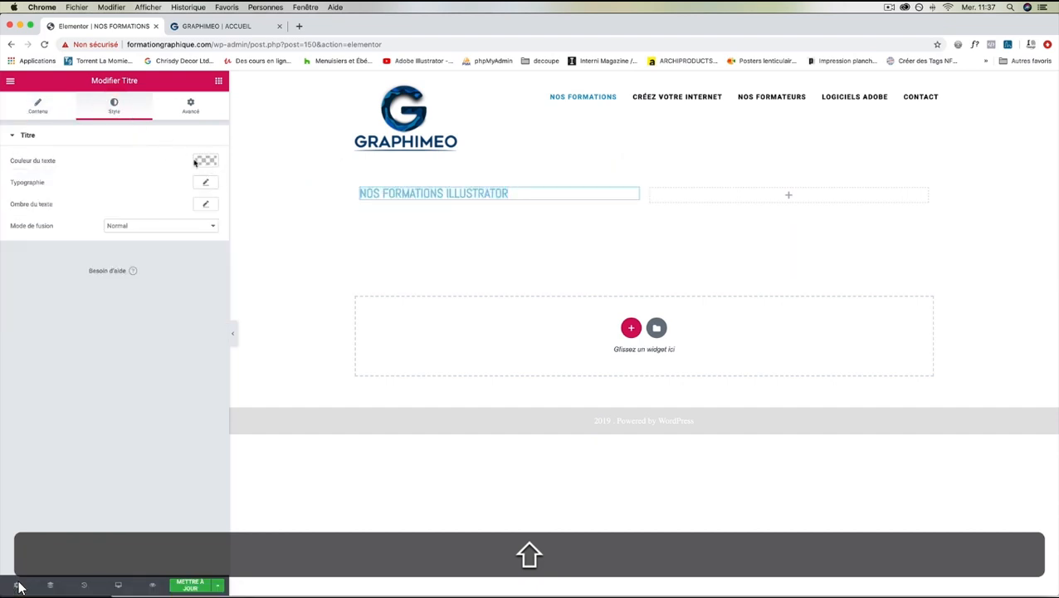
left_click(200, 161)
left_click(91, 282)
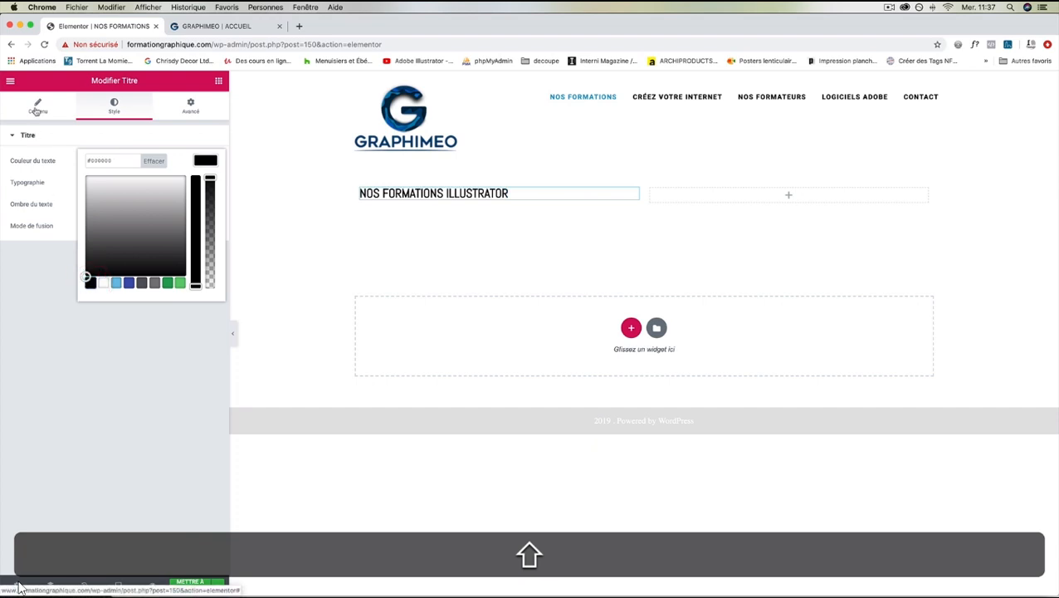
left_click(41, 180)
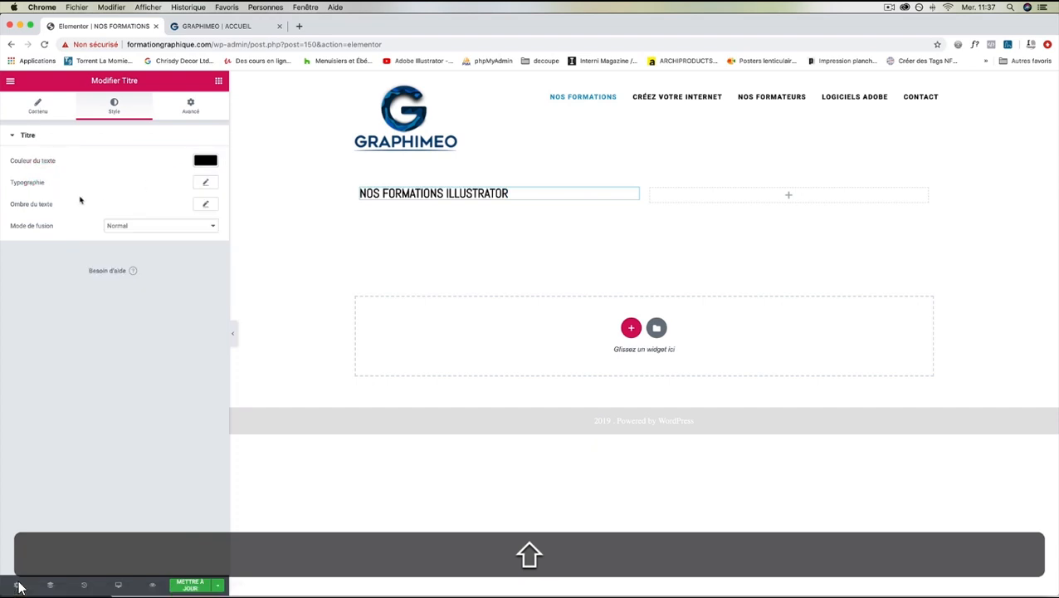
Set the font size of the NOS FORMATIONS ILLUSTRATOR title to 40 px in its typography settings
left_click(37, 107)
left_click(108, 108)
left_click(208, 183)
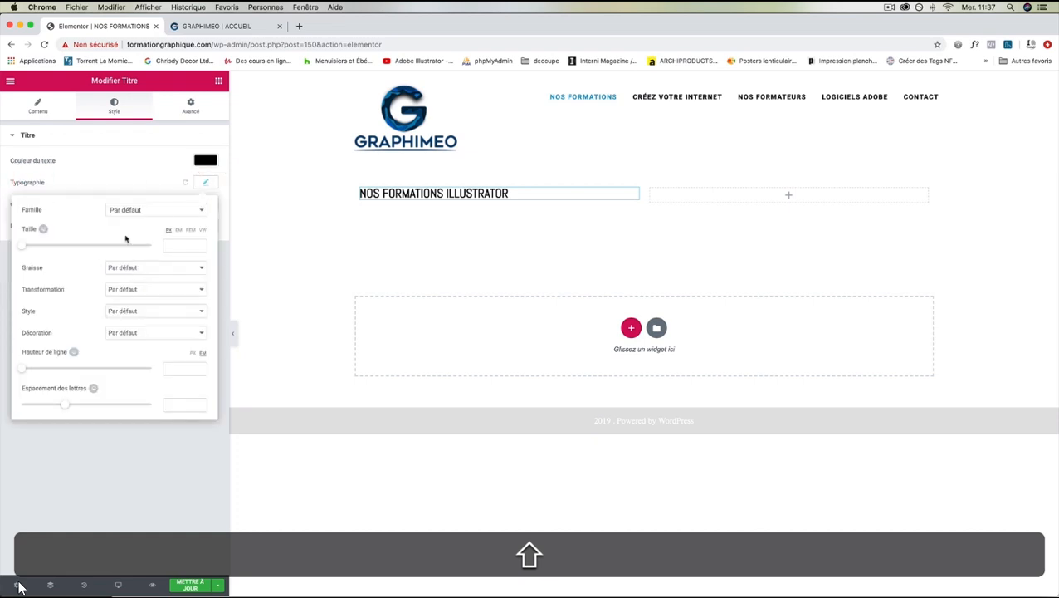
left_click_drag(24, 247, 49, 246)
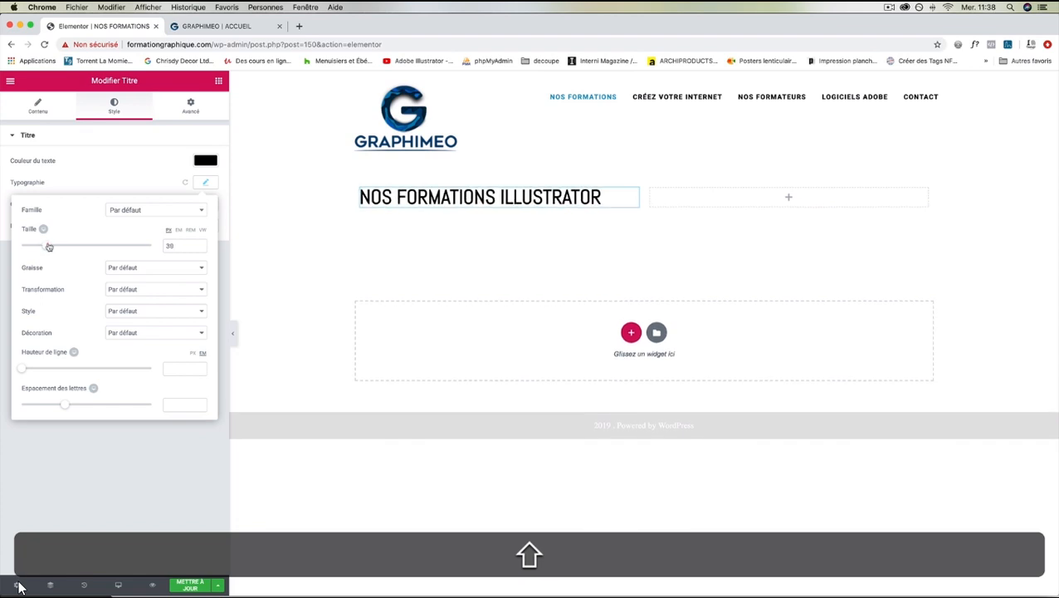
double_click(158, 247)
type("40")
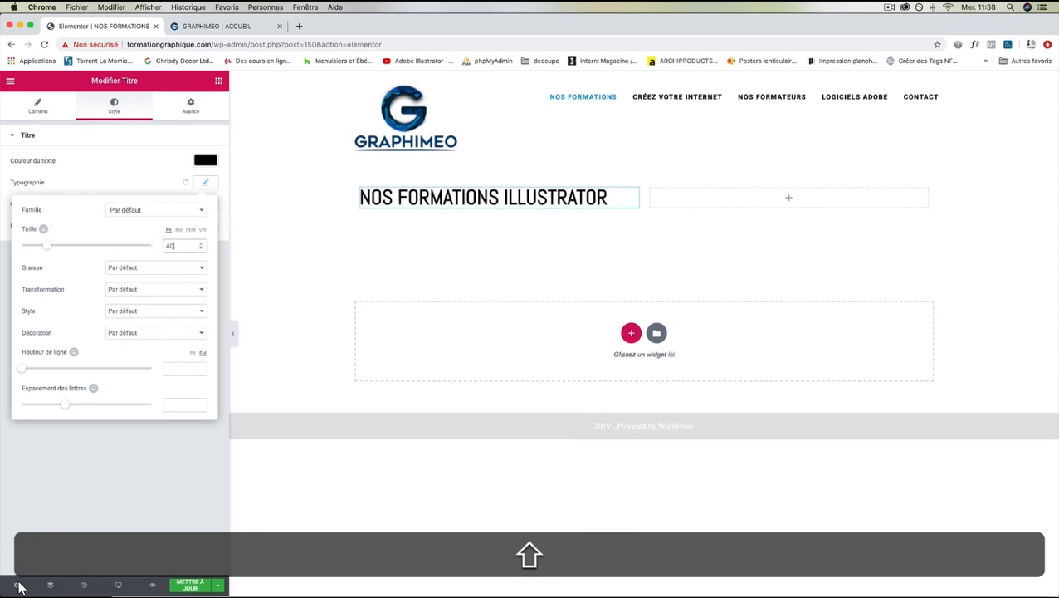
key("Return")
Try the centred, right and justified alignments on the title, then align it left
left_click(38, 110)
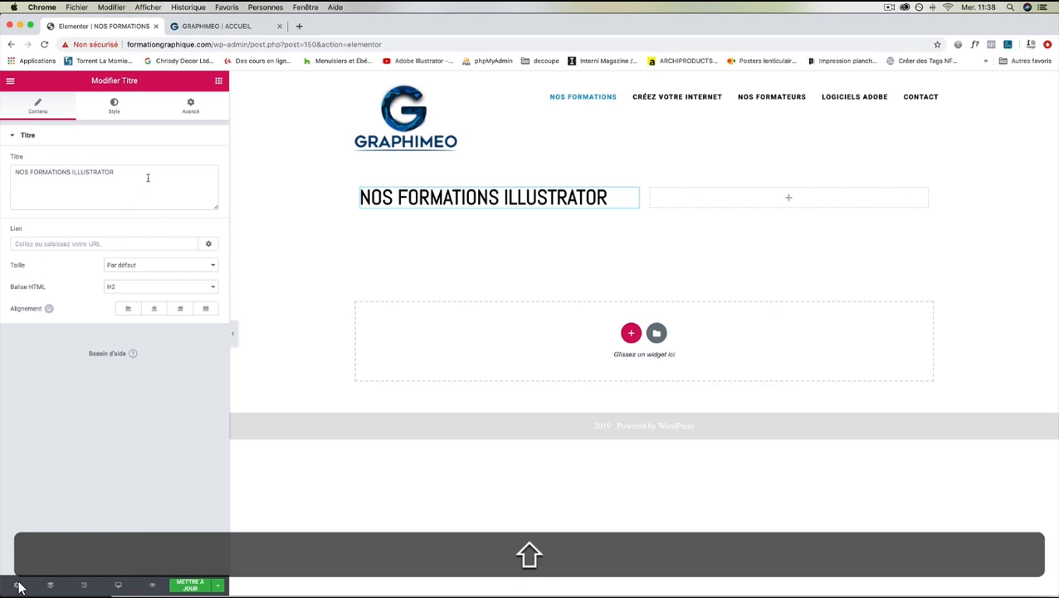
left_click(153, 308)
left_click(178, 308)
left_click(207, 308)
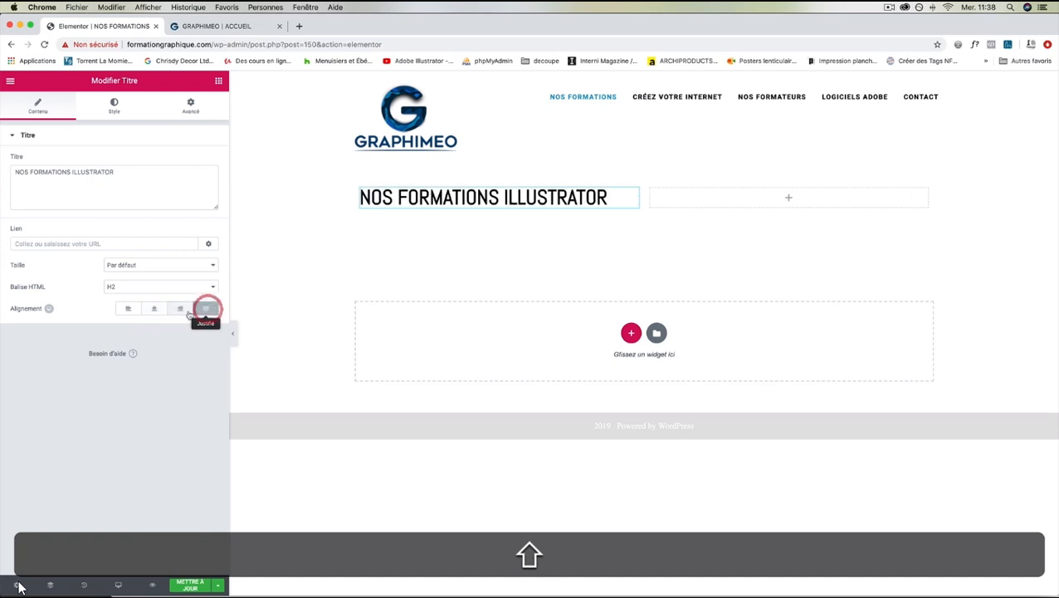
left_click(134, 309)
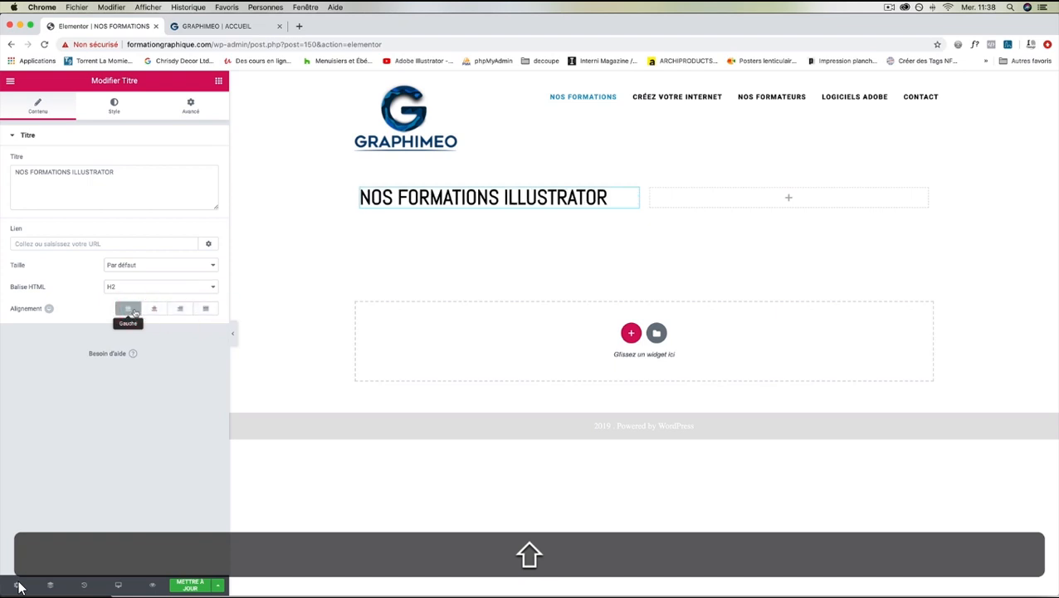
left_click(218, 83)
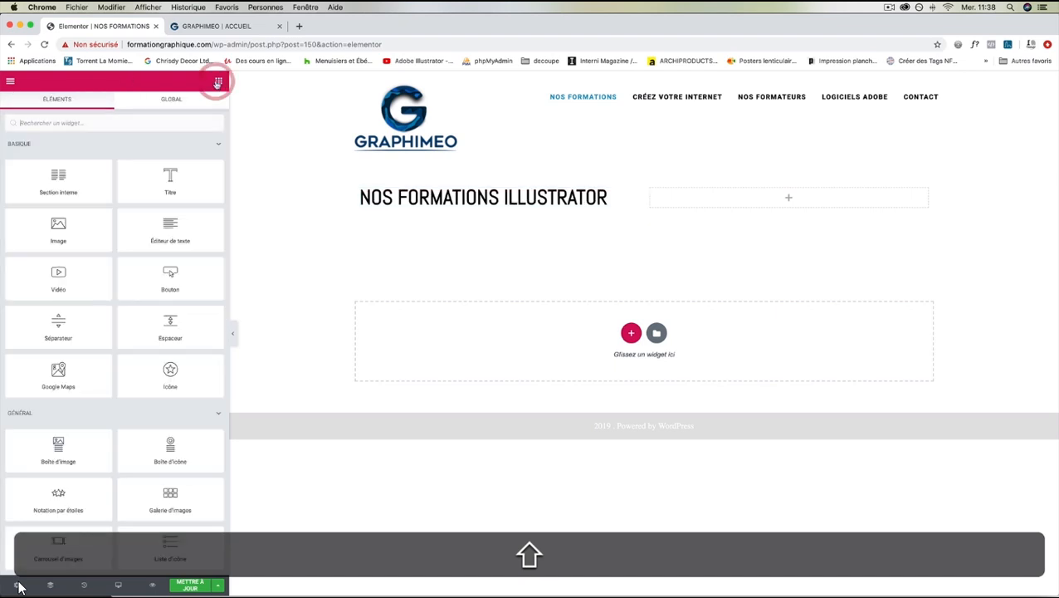
left_click(636, 213)
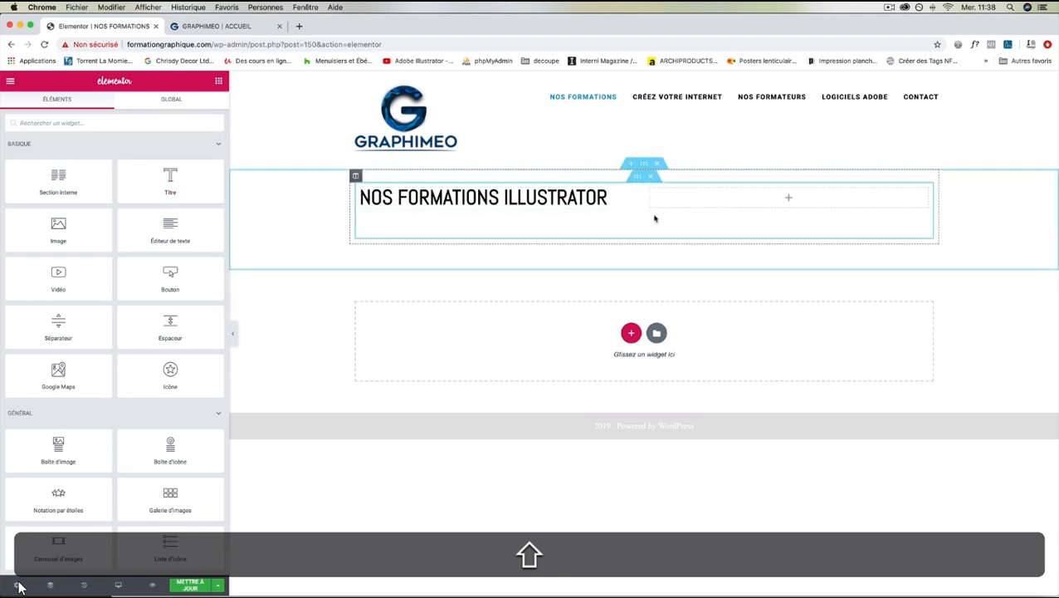
left_click(148, 102)
left_click(107, 103)
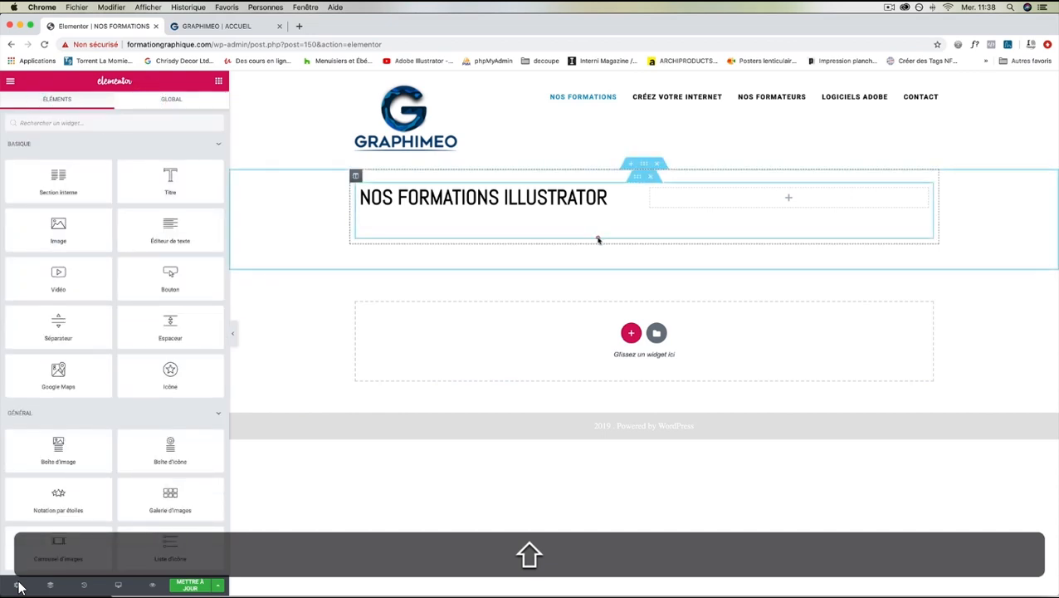
left_click(599, 240)
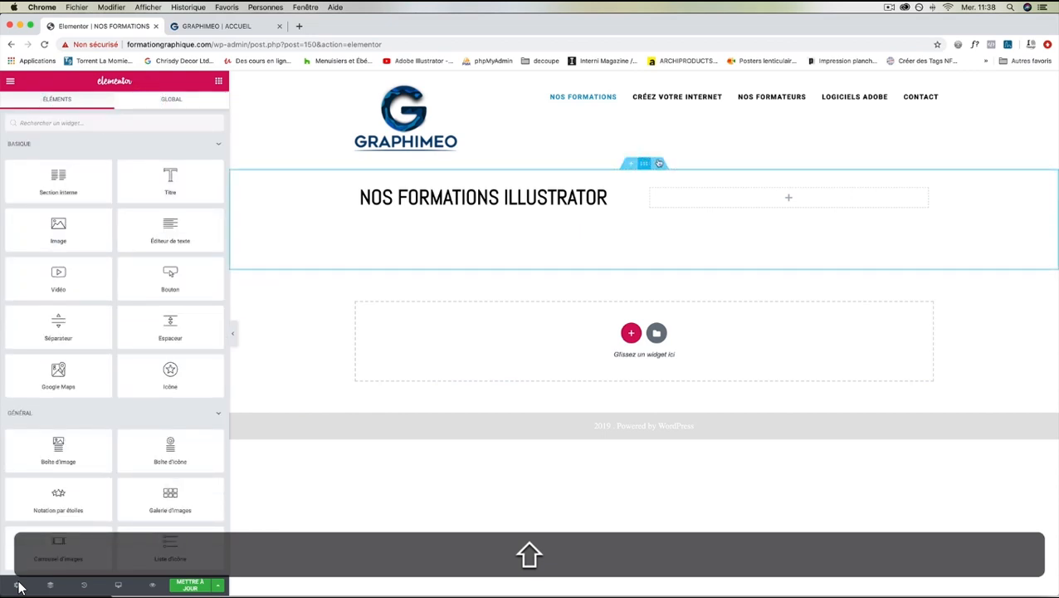
left_click(714, 181)
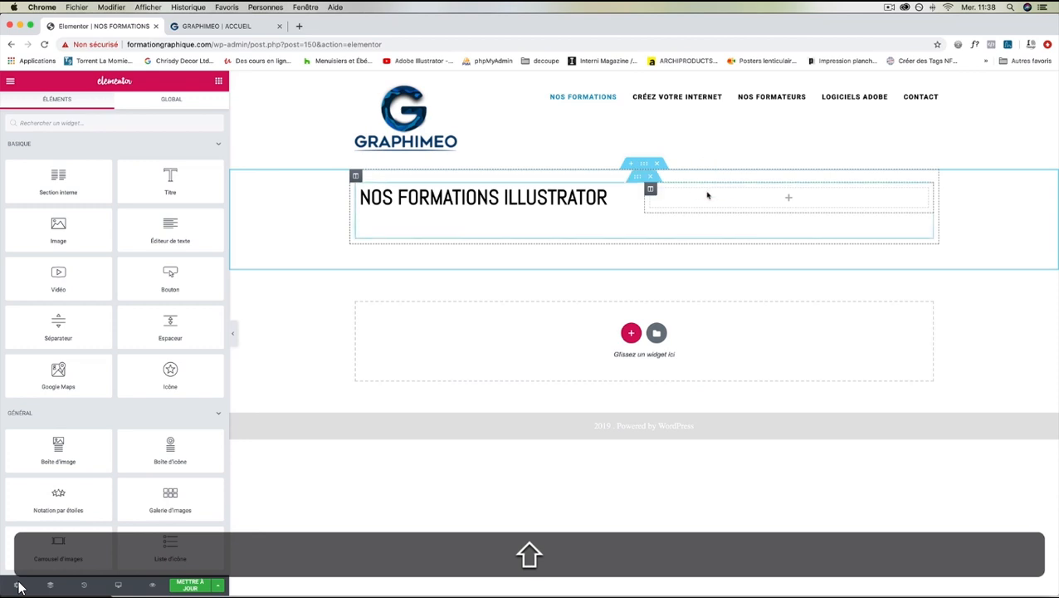
Set the widget spacing to 20 px for the column that holds the inner section
left_click(358, 188)
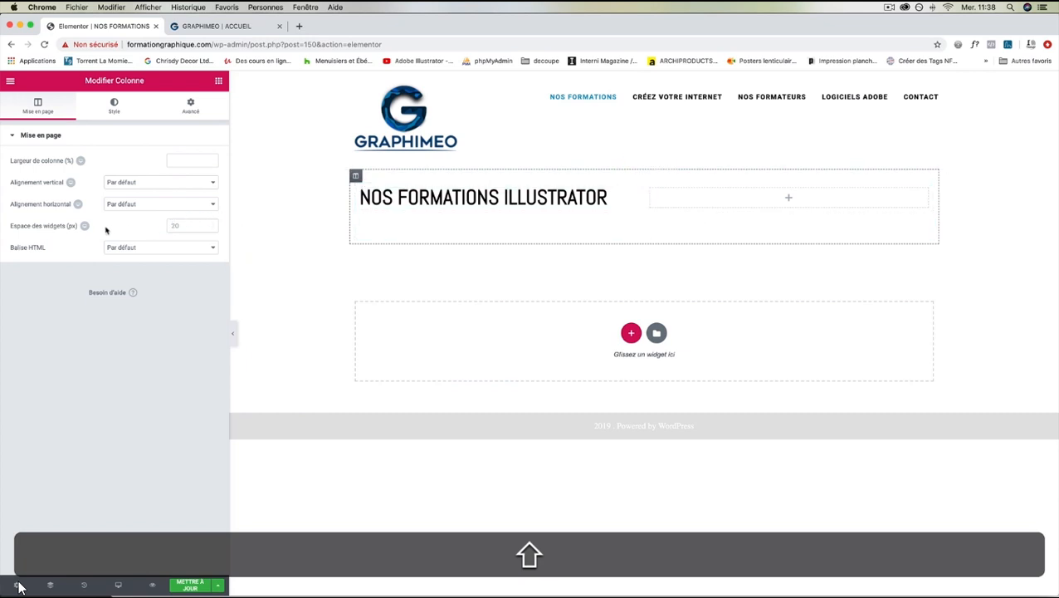
left_click(211, 230)
left_click_drag(192, 225, 155, 225)
type("20")
key("Return")
left_click(211, 162)
type("2")
left_click(211, 162)
left_click(209, 157)
left_click(113, 106)
left_click(37, 105)
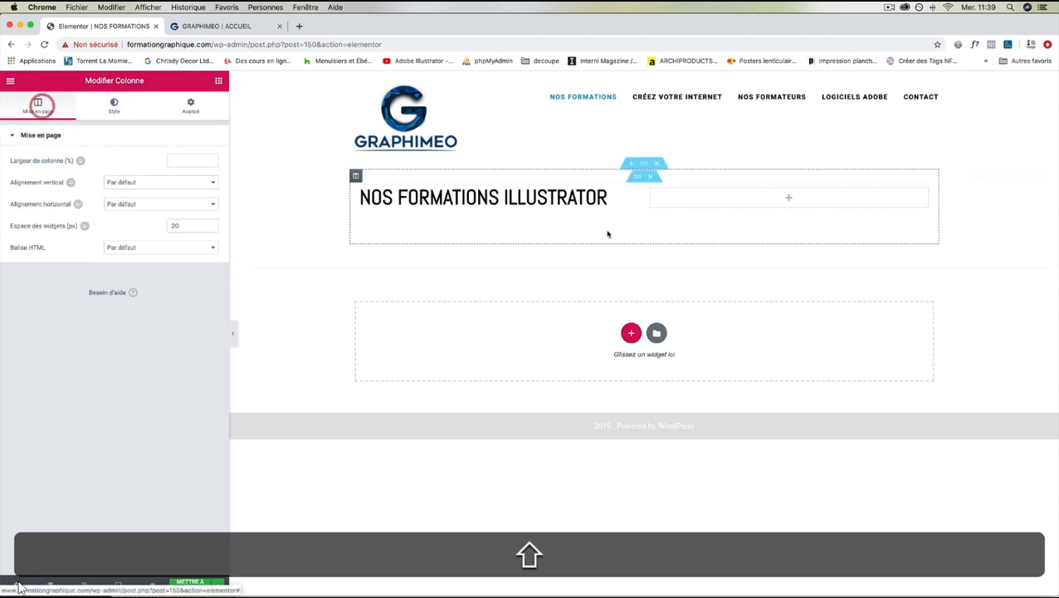
Browse the basic and general widgets available for the inner section's empty second column
left_click(677, 198)
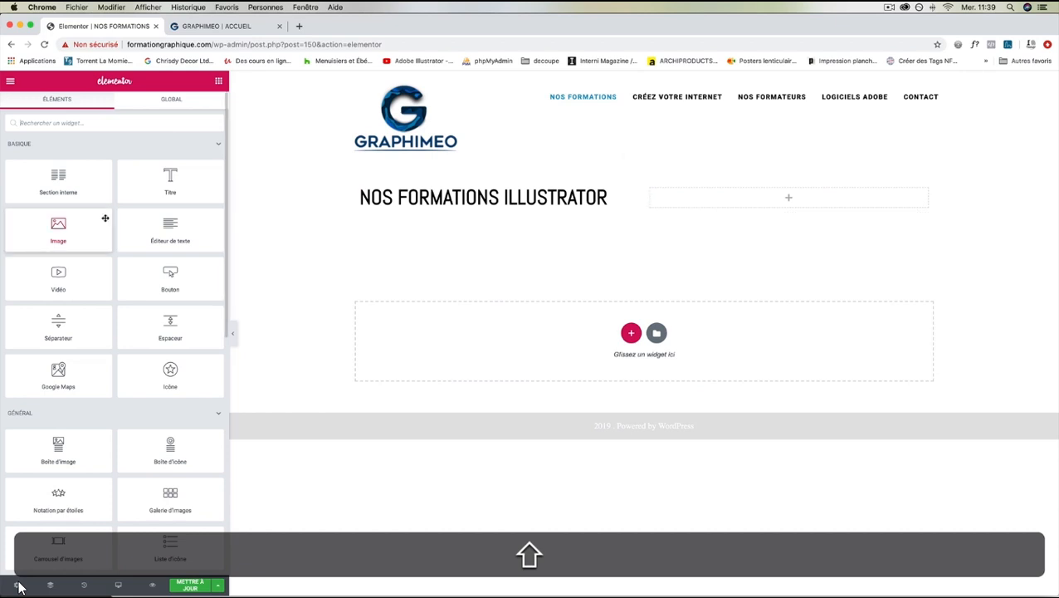
scroll(105, 218, "down", 3)
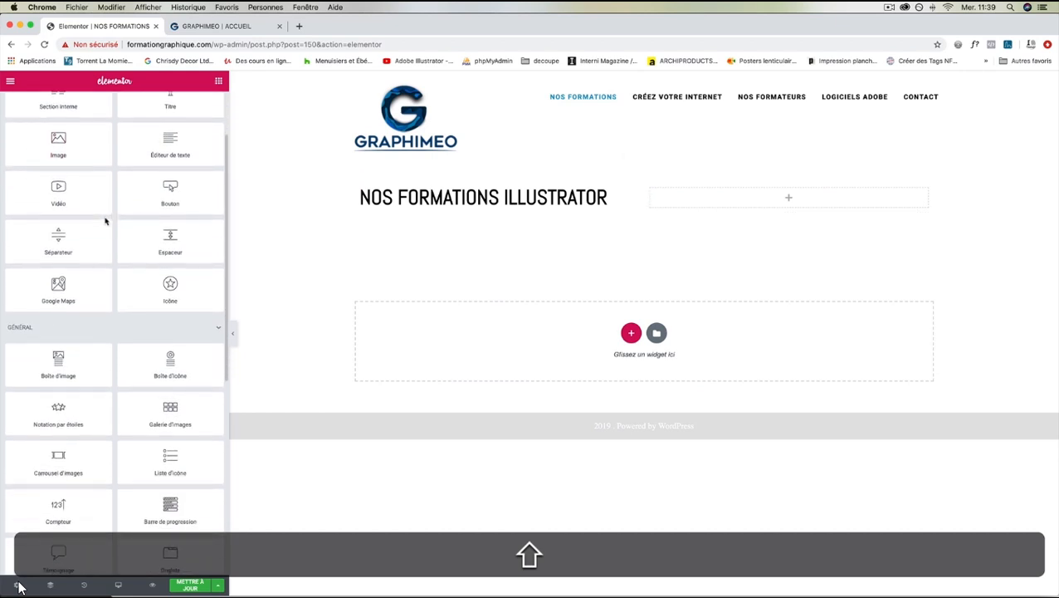
scroll(104, 218, "down", 5)
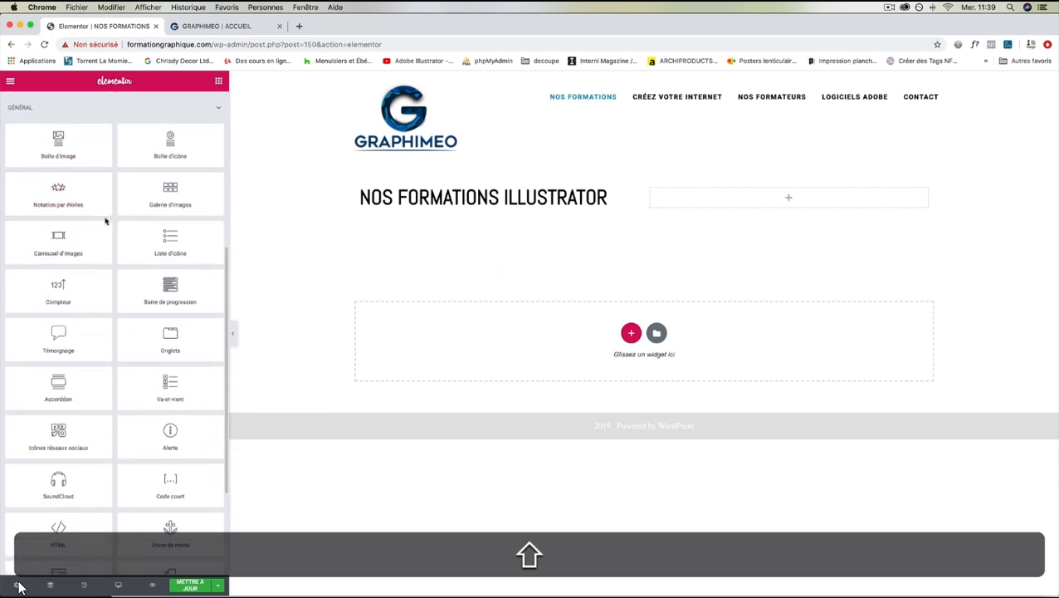
scroll(106, 221, "down", 2)
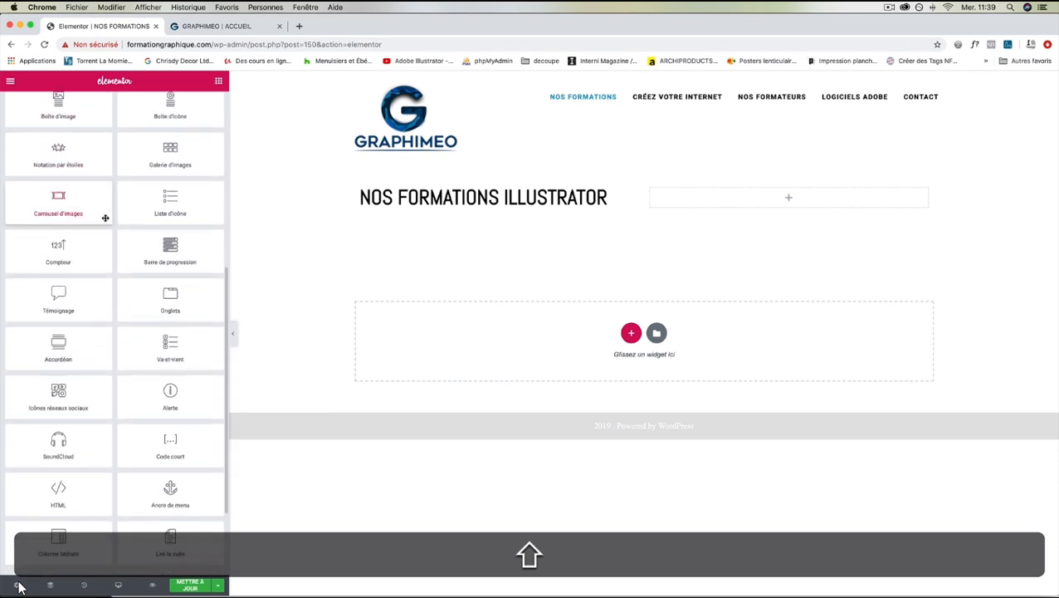
scroll(105, 217, "up", 5)
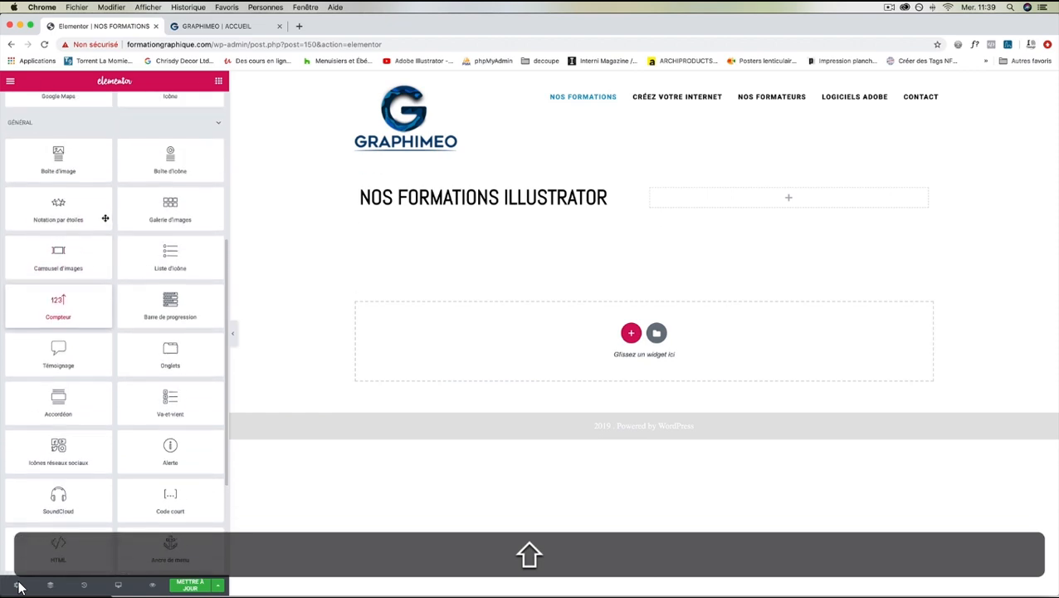
scroll(104, 217, "up", 2)
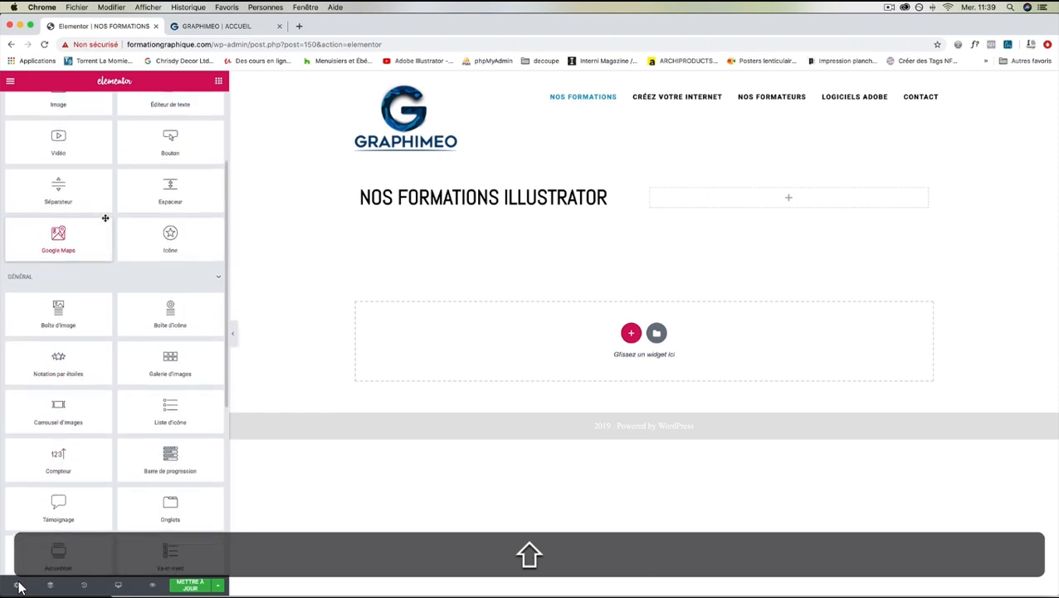
scroll(105, 218, "up", 2)
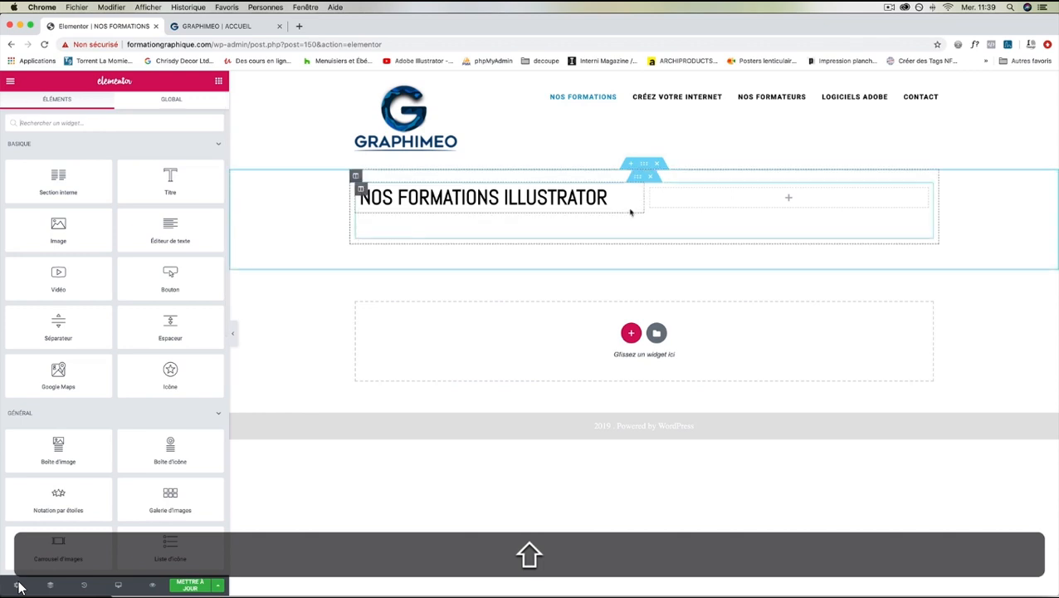
Add a title widget to the inner section's empty second column and replace its placeholder text with a line of underscores
left_click(665, 201)
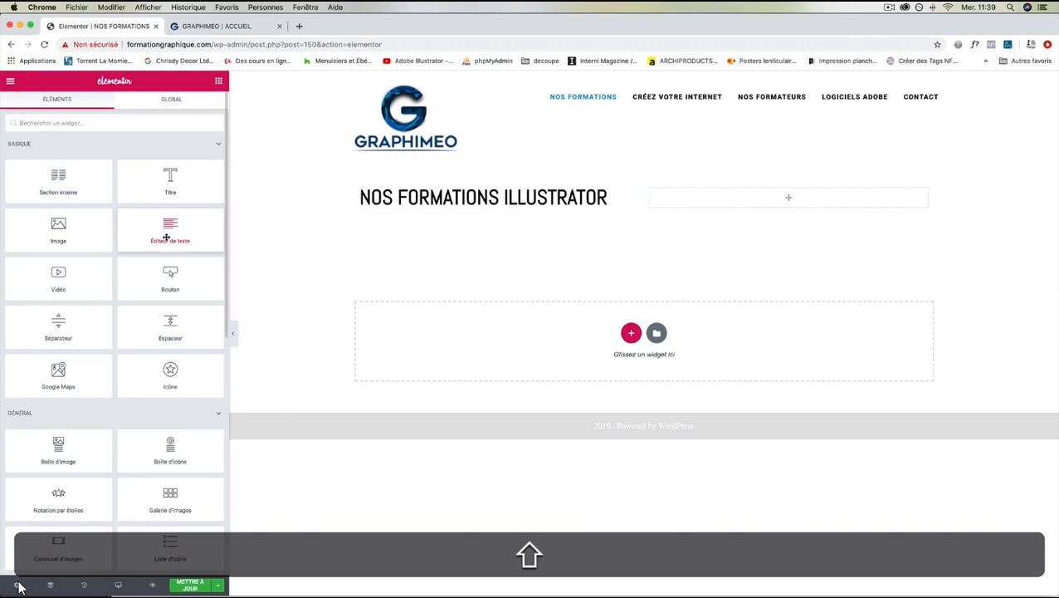
left_click_drag(170, 179, 686, 199)
left_click_drag(751, 197, 663, 204)
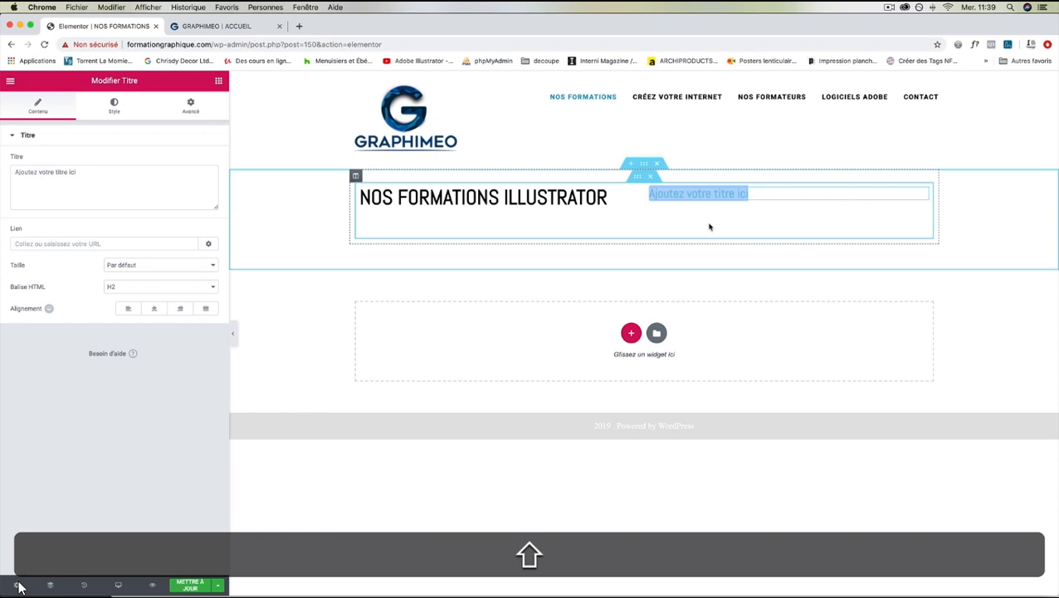
left_click_drag(83, 172, 2, 167)
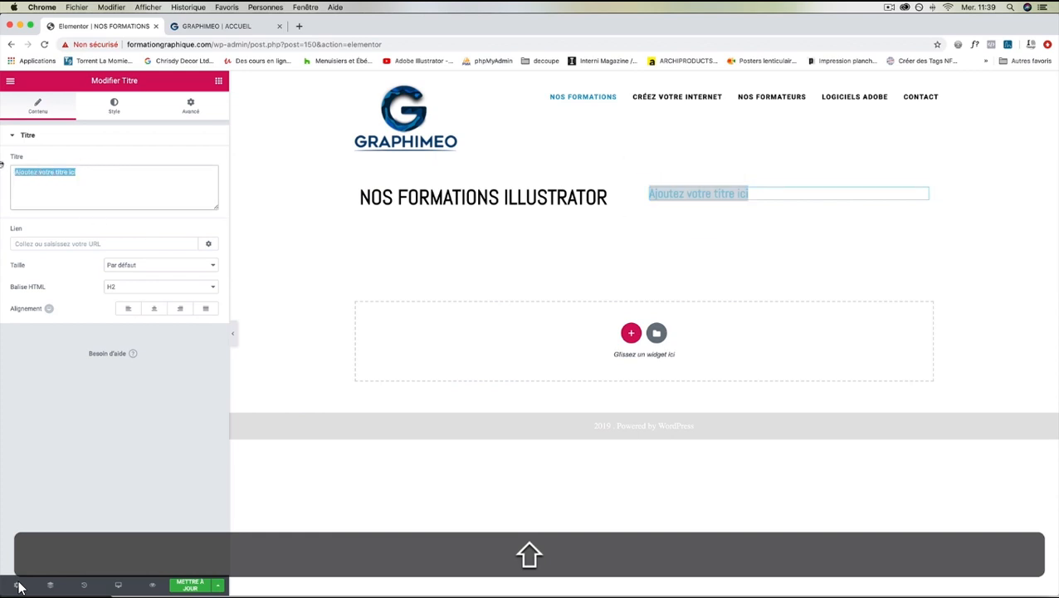
key("BackSpace")
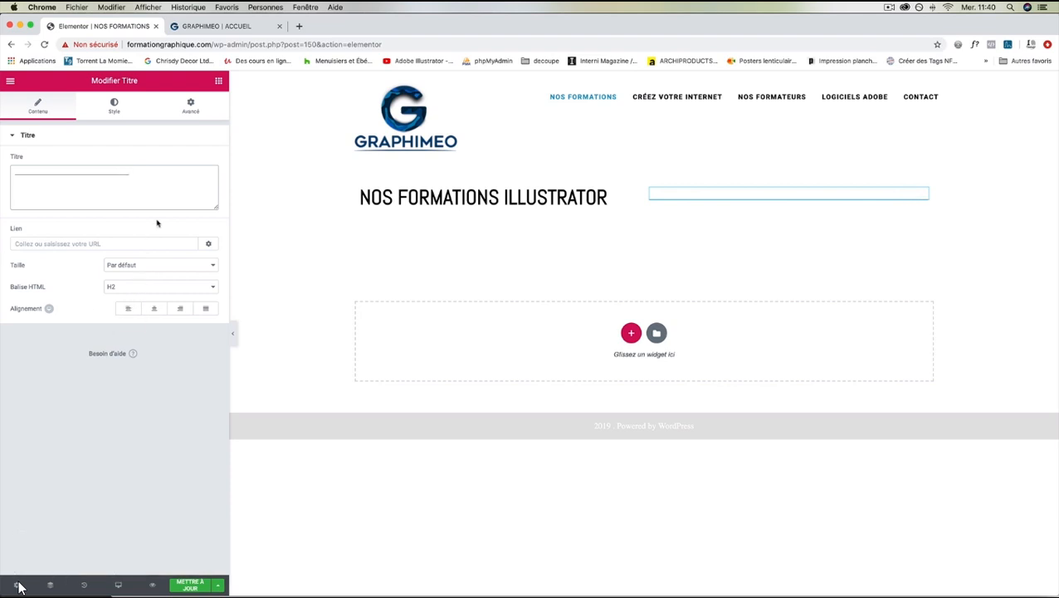
Try the Bold weight on the underscore title, then set its font weight to 900 in the typography settings
left_click(114, 107)
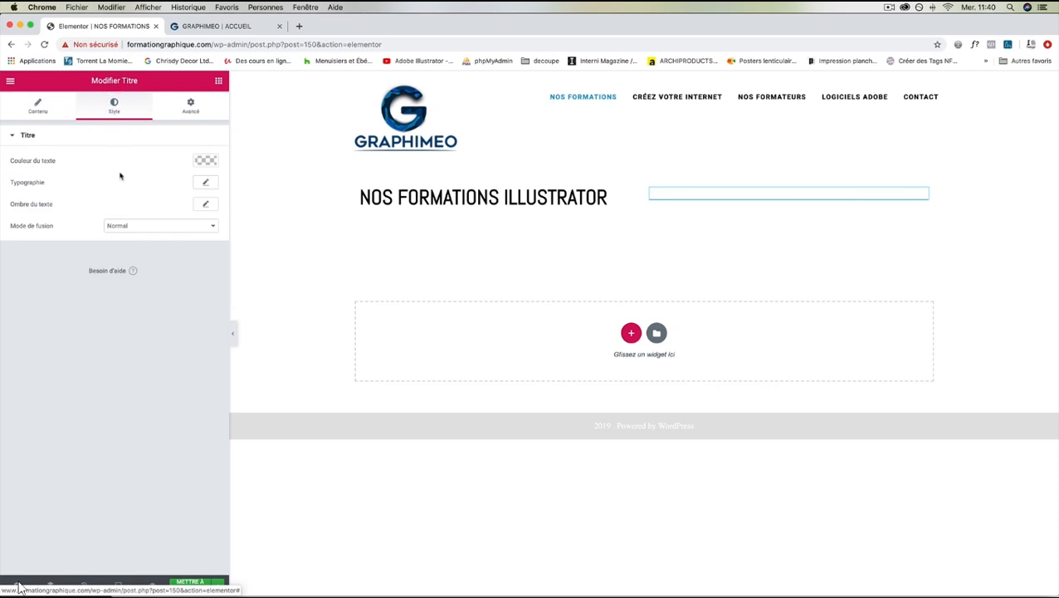
left_click(198, 184)
left_click(122, 269)
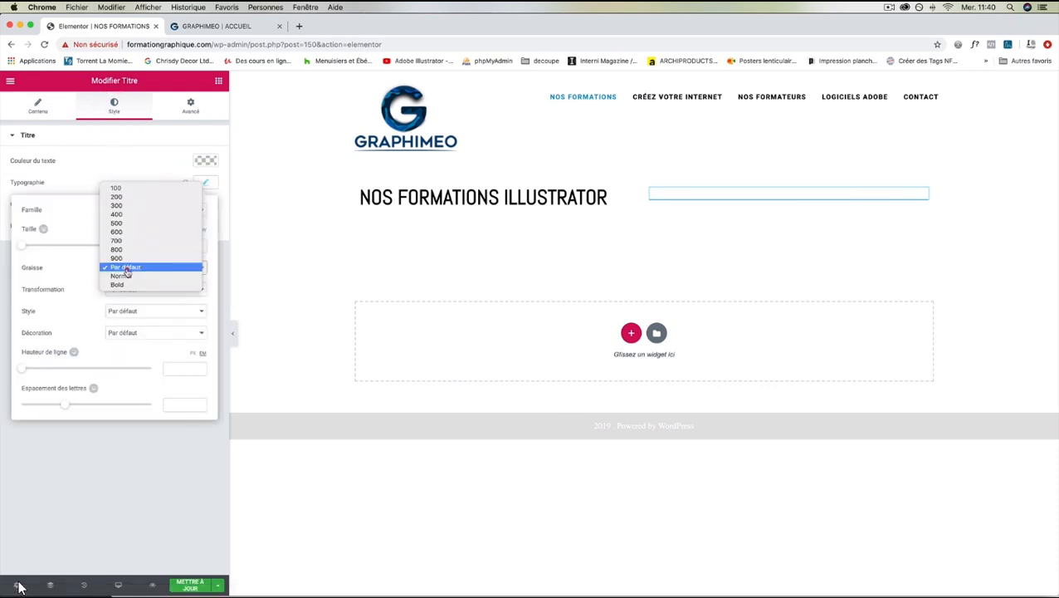
left_click(120, 284)
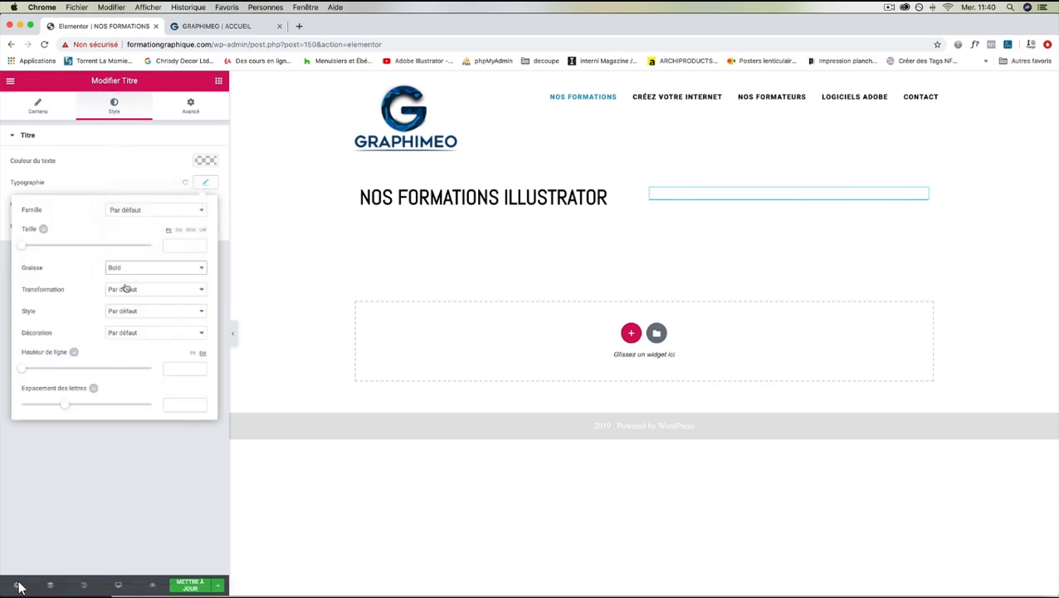
left_click(133, 271)
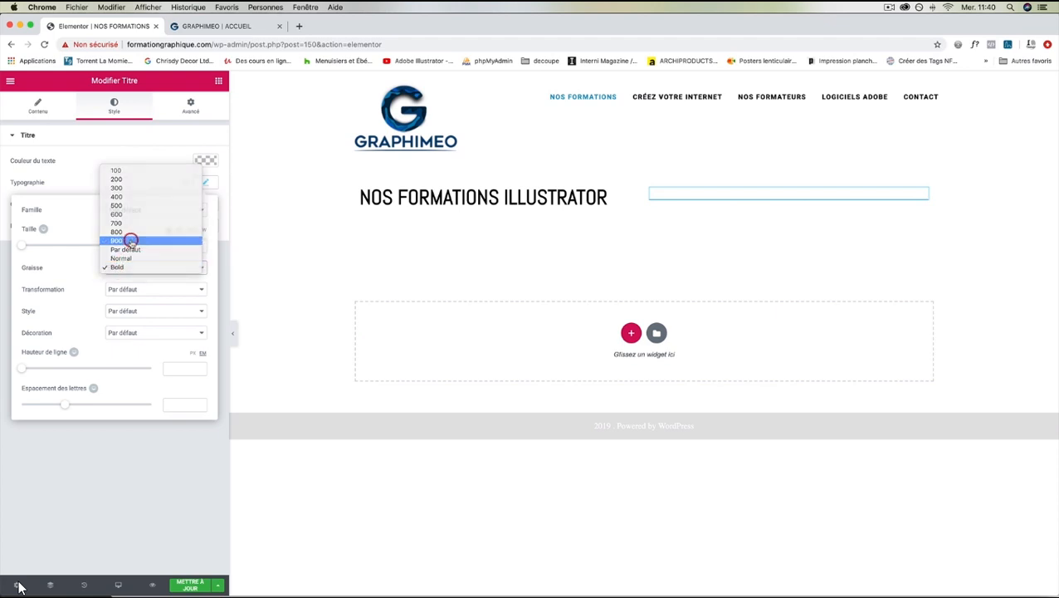
left_click(131, 240)
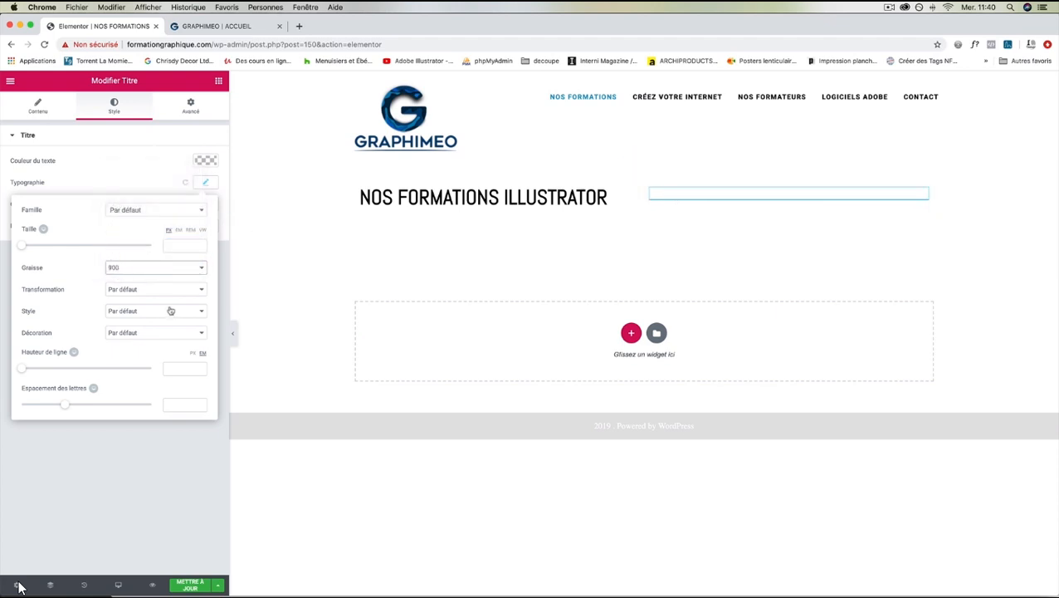
Set the underscore title's line height to about 1.9 em and its letter spacing to 0
left_click_drag(23, 370, 48, 368)
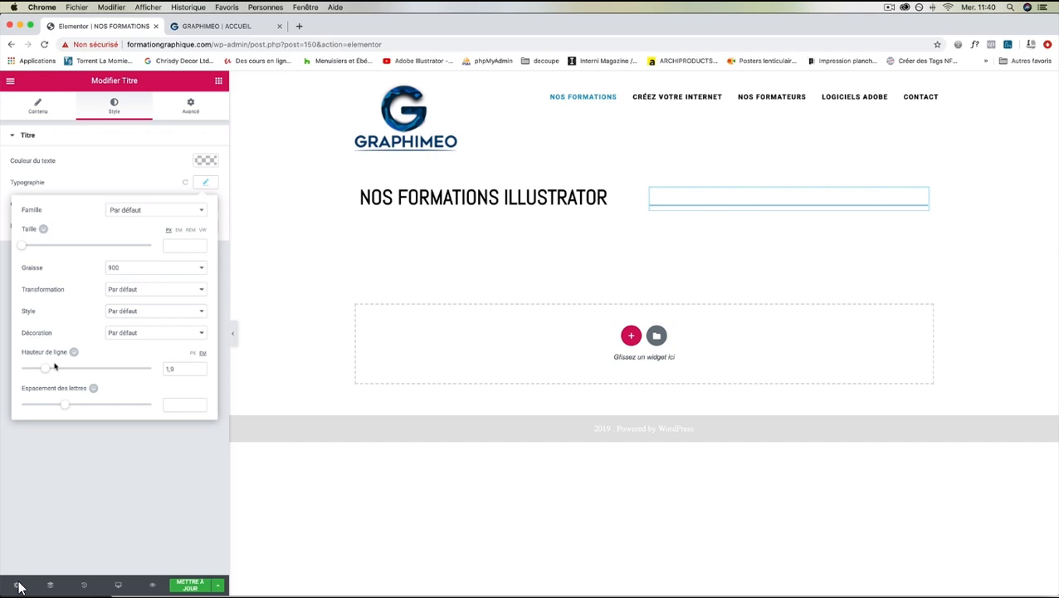
mouse_move(65, 406)
left_mouse_down()
mouse_move(75, 408)
mouse_move(59, 406)
left_mouse_up()
double_click(162, 407)
type("0")
key("Return")
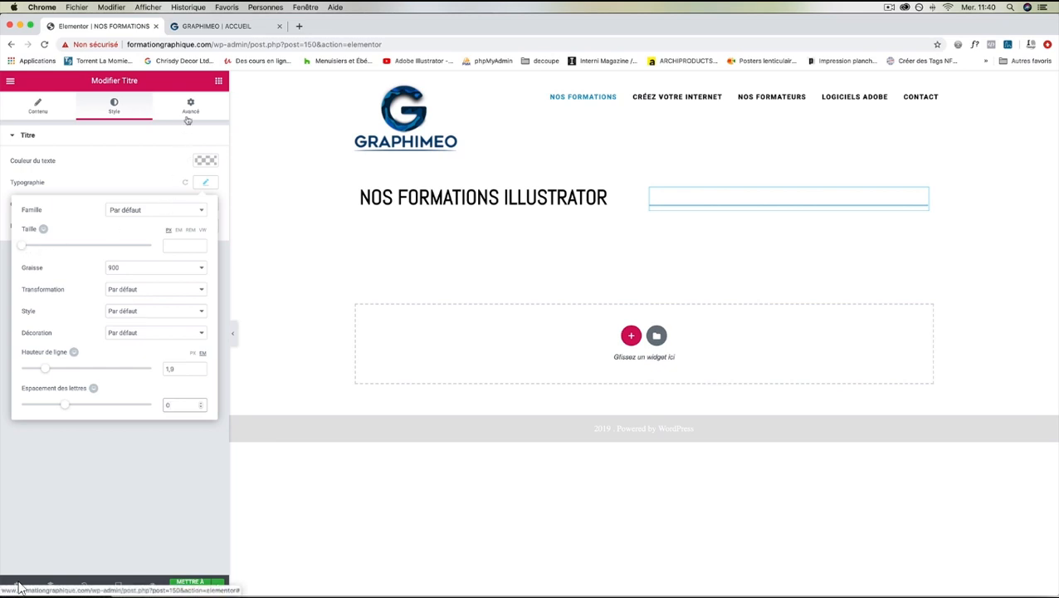
left_click(532, 183)
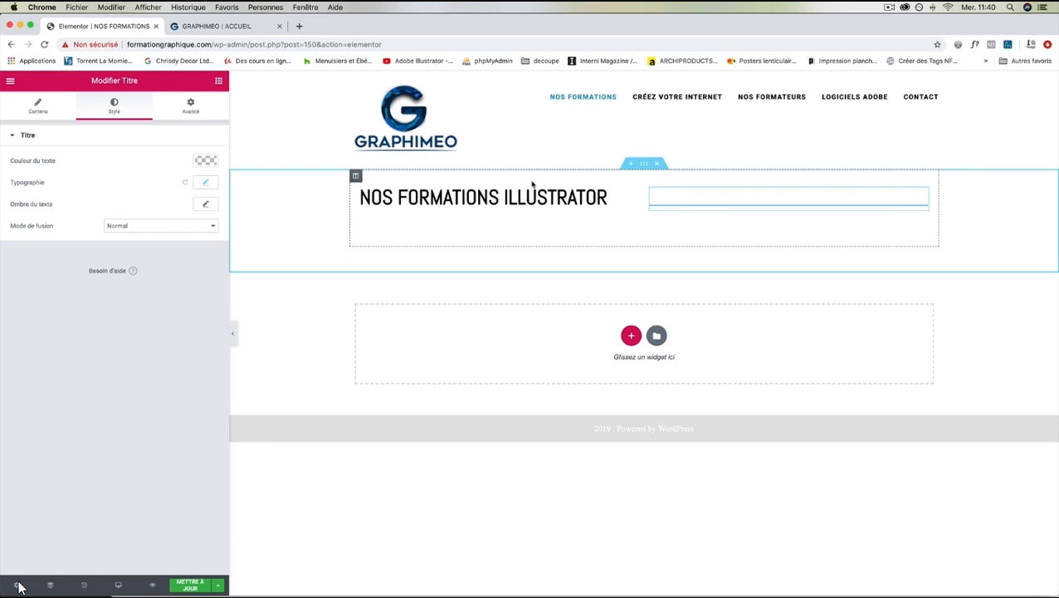
Re-enter 20 px as the widget spacing of the outer column that contains the inner section
left_click(356, 176)
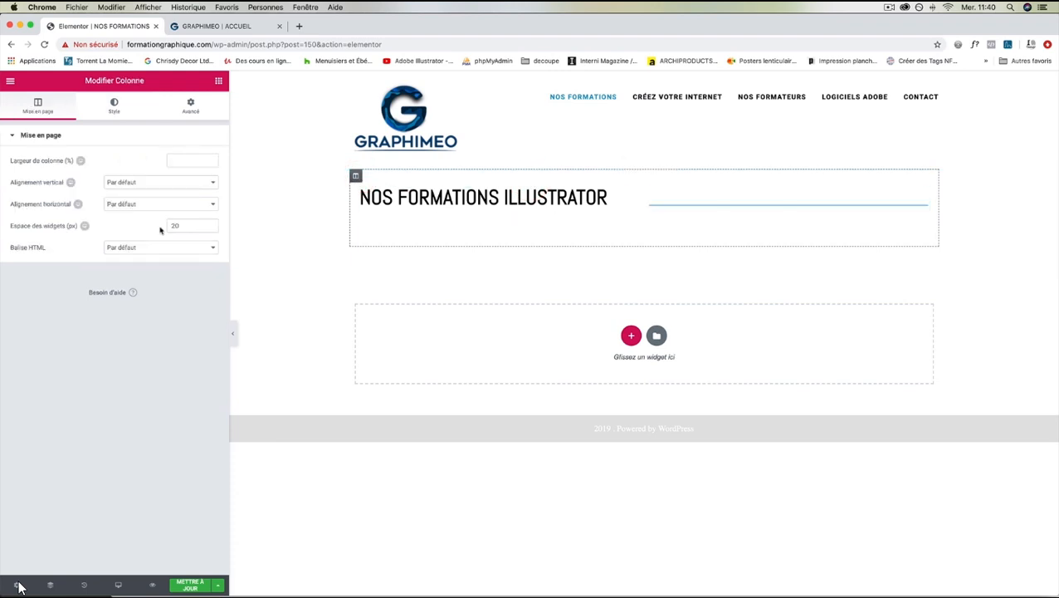
left_click(210, 230)
left_click(210, 230)
left_click(210, 228)
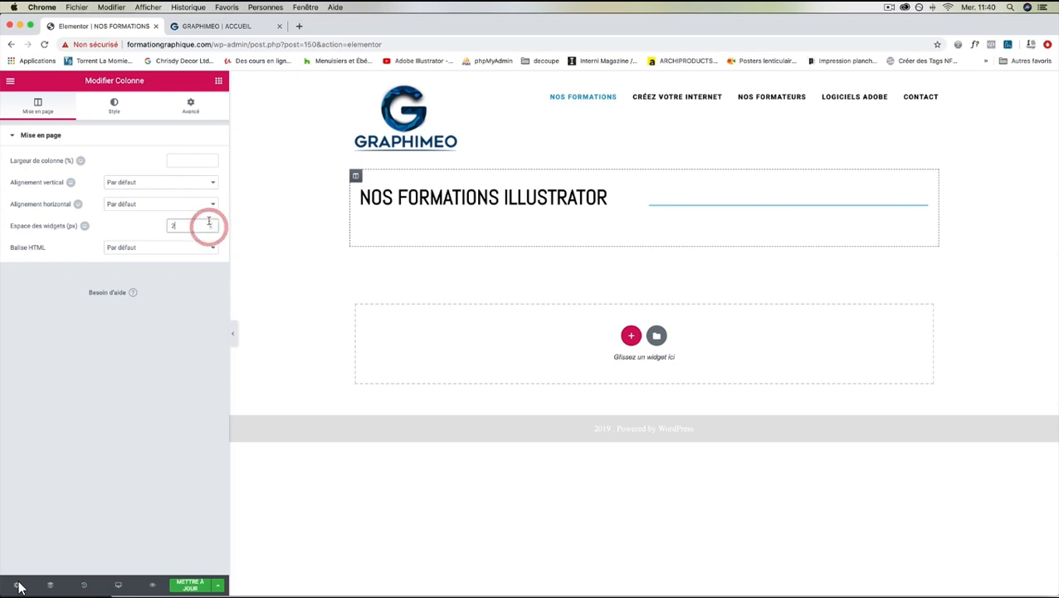
left_click_drag(206, 225, 164, 227)
type("2")
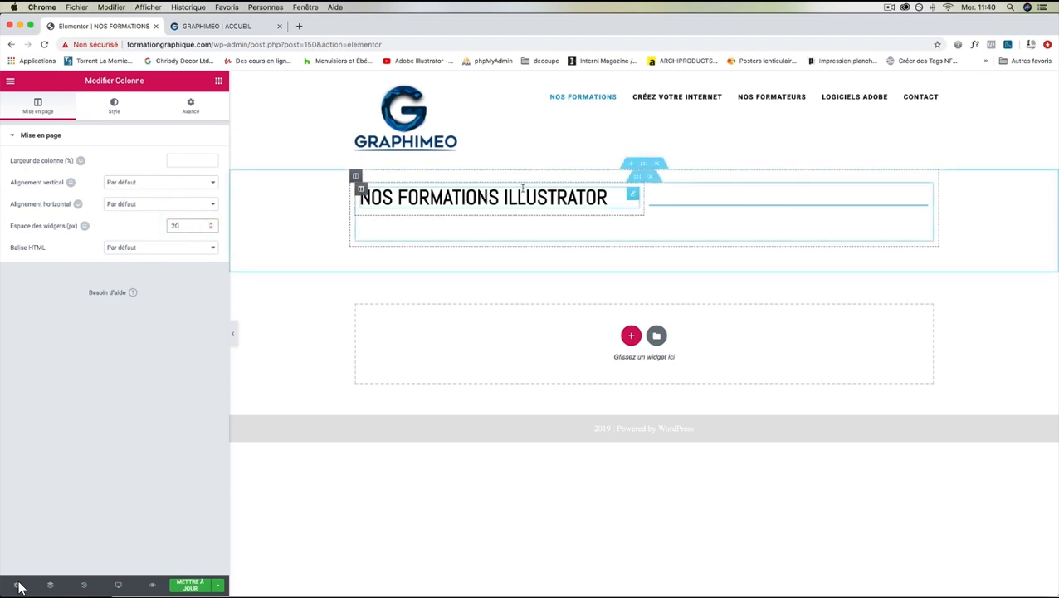
Narrow the NOS FORMATIONS ILLUSTRATOR title's column to about 44.8 % and extend the neighbouring underscore line with more underscores
left_click(359, 189)
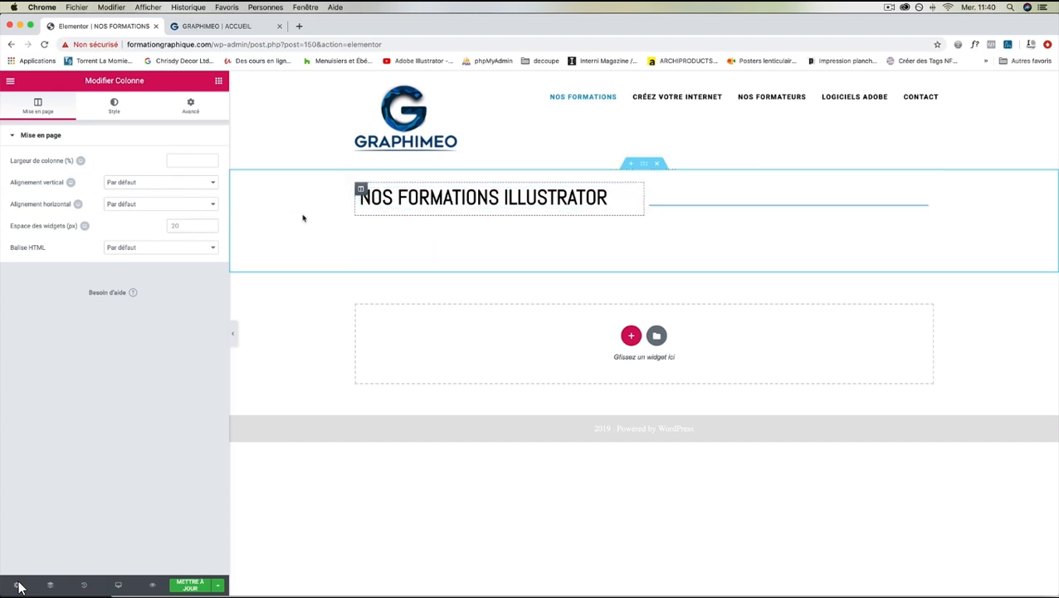
left_click_drag(644, 202, 614, 201)
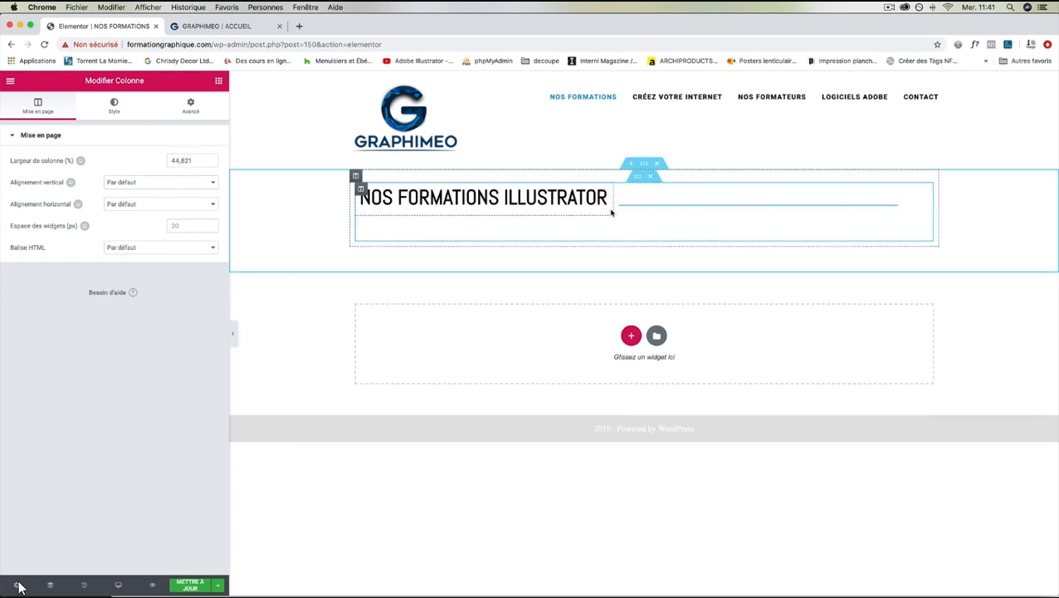
left_click(897, 203)
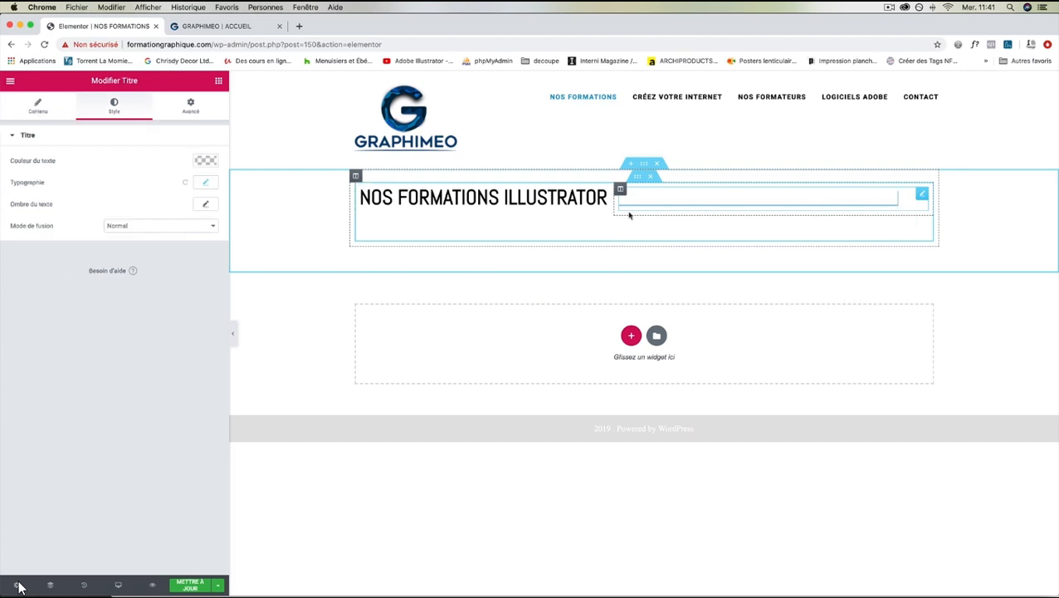
left_click(37, 107)
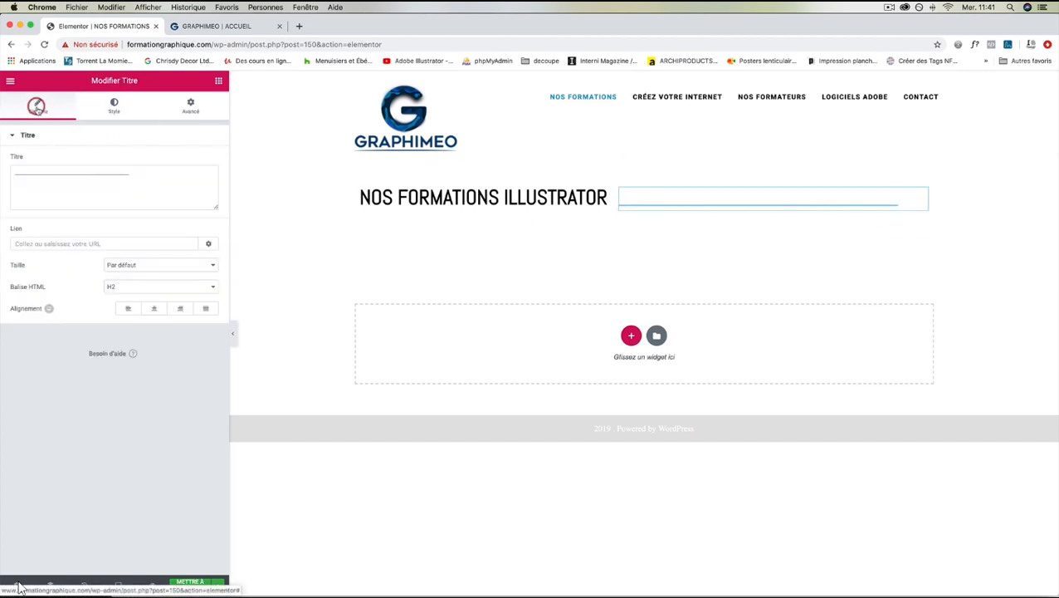
left_click(137, 176)
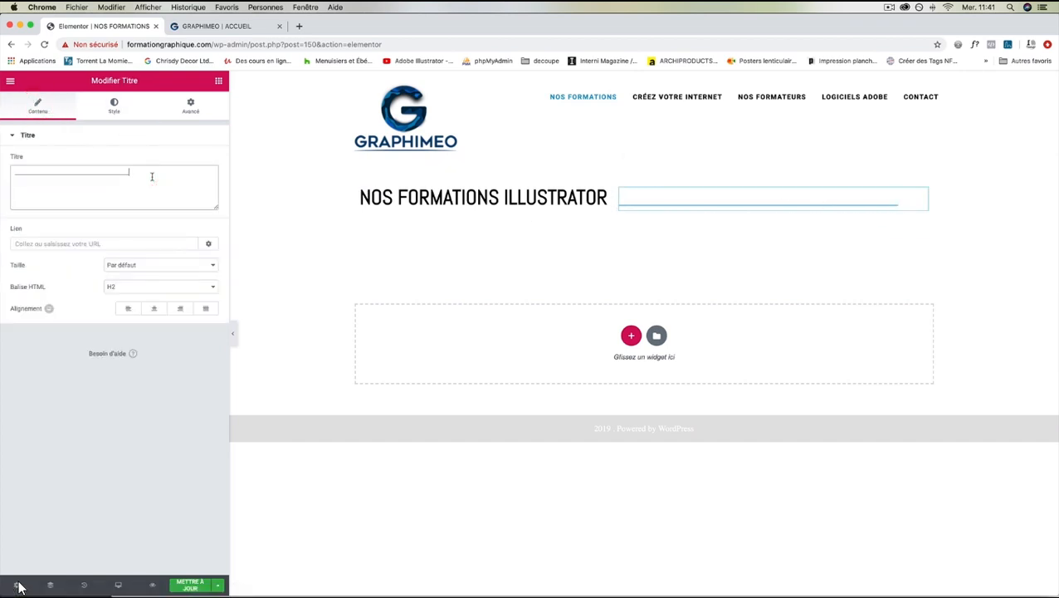
type("___")
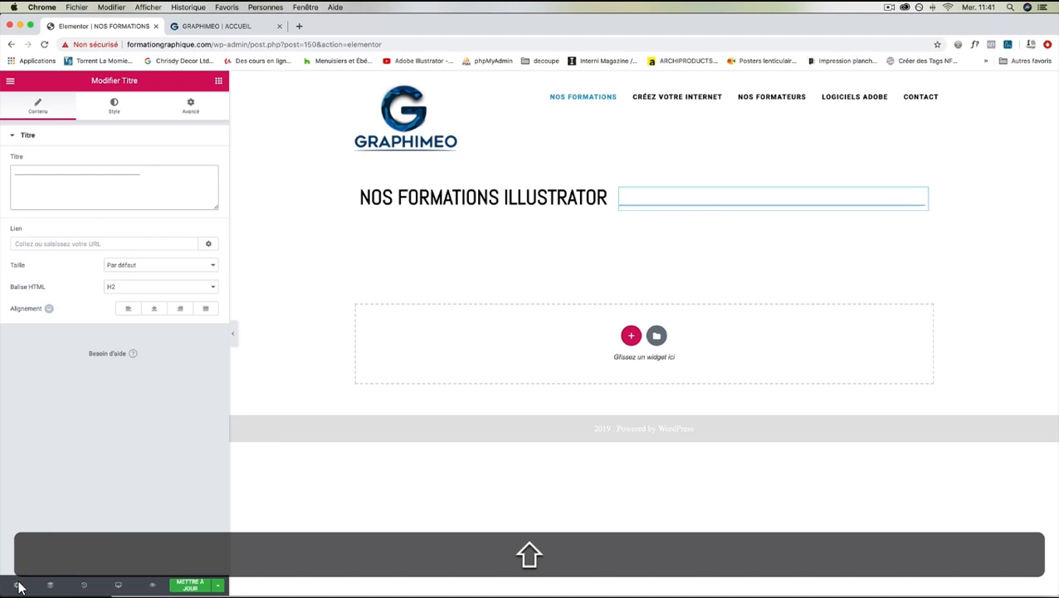
Compare the rebuilt heading row with the one on the published GRAPHIMEO home page, and return to the Elementor editor
left_click(311, 337)
left_click(411, 327)
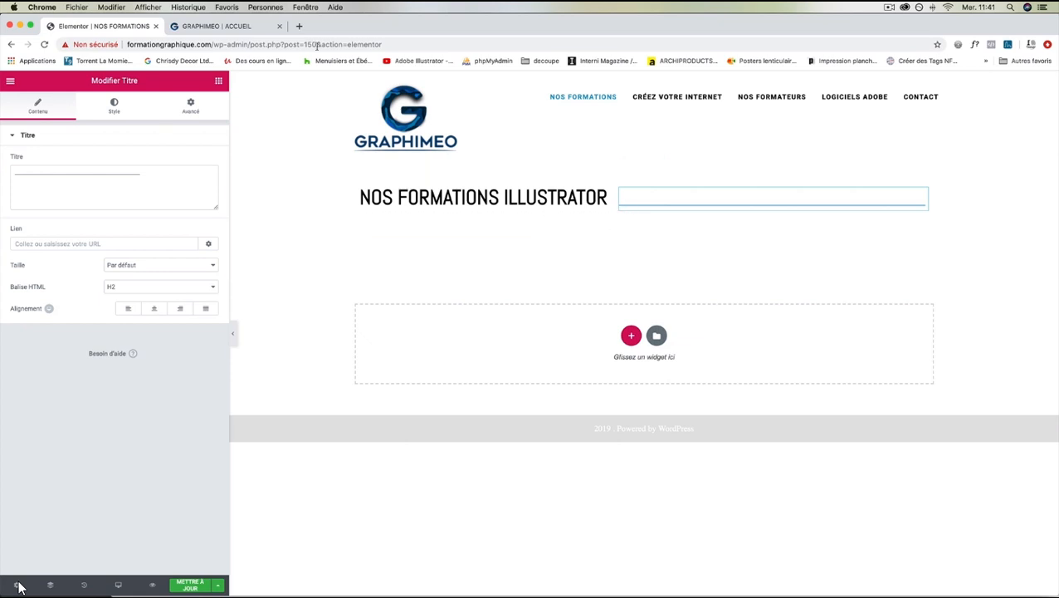
left_click(218, 26)
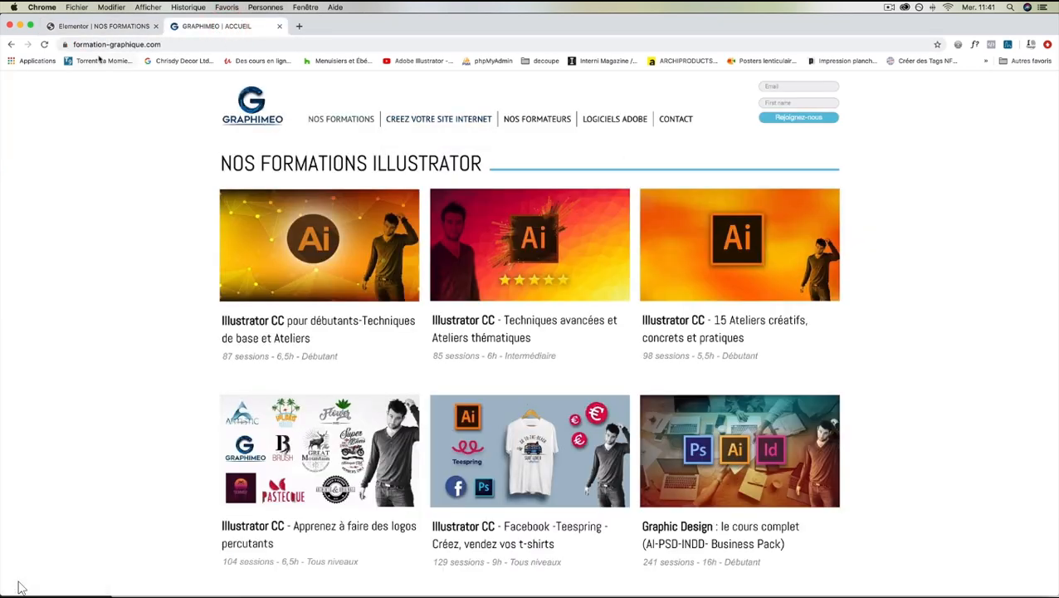
left_click(103, 26)
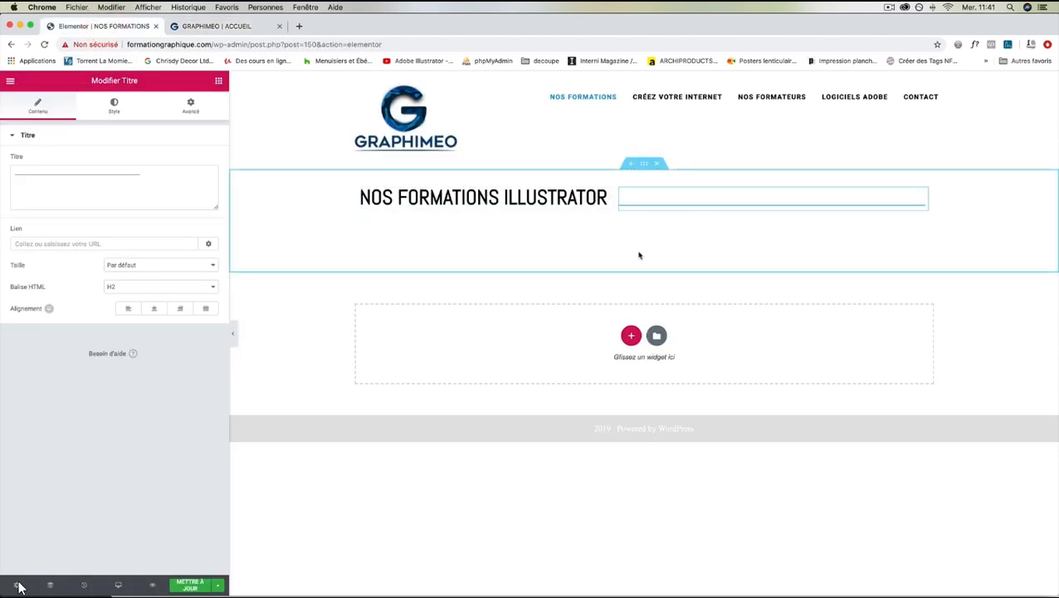